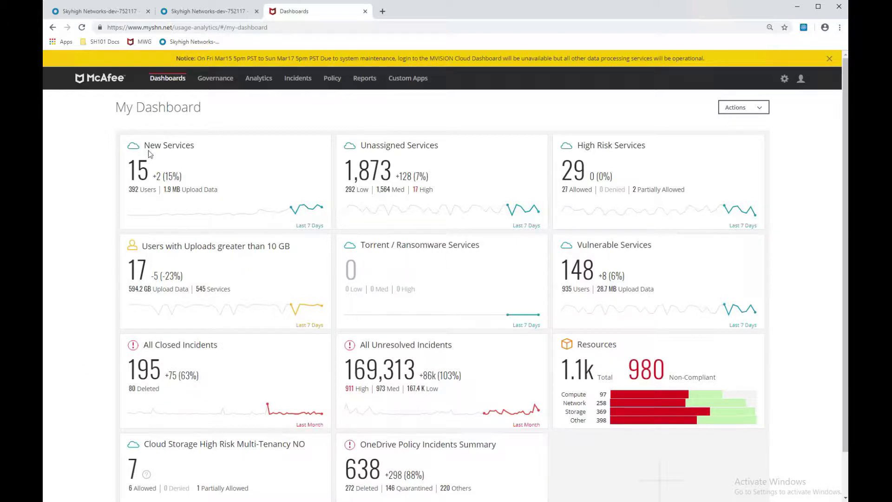
Step: Switch from My Dashboard to the Amazon Web Services dashboard showing 1,368 configuration and 756 S3 DLP incidents
click(165, 80)
mouse_move(166, 83)
click(181, 132)
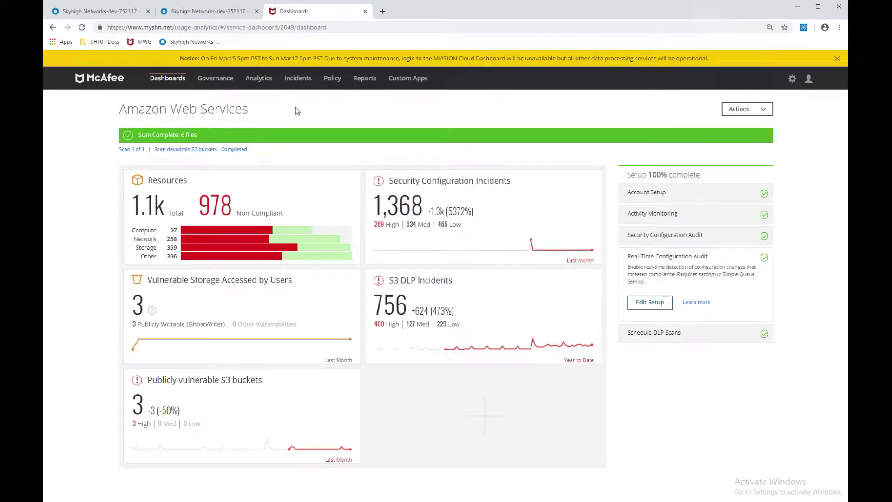
click(299, 80)
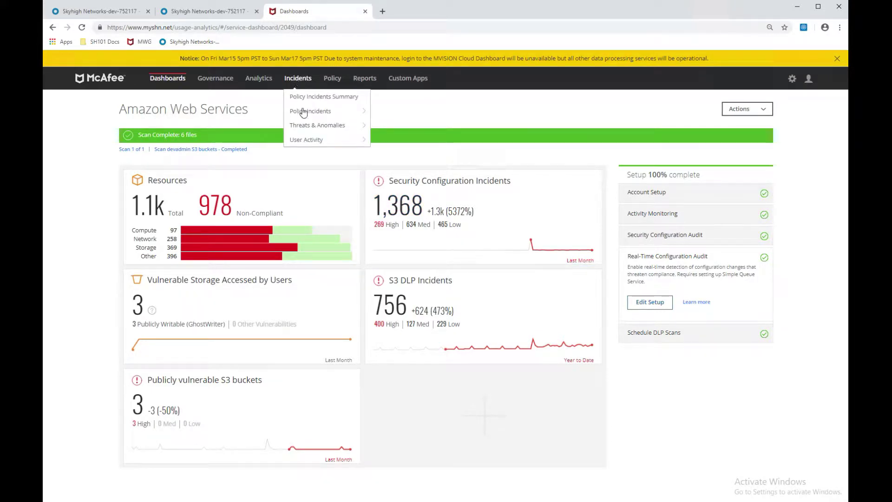
Step: Open Activity Monitoring for Amazon Web Services, showing 170 users, 70 anomalies and 17,687,715 activities
mouse_move(308, 140)
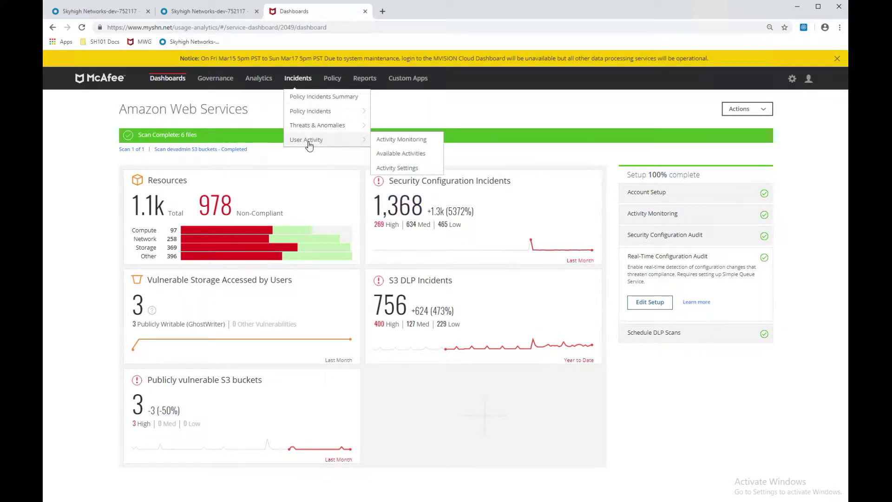
click(397, 144)
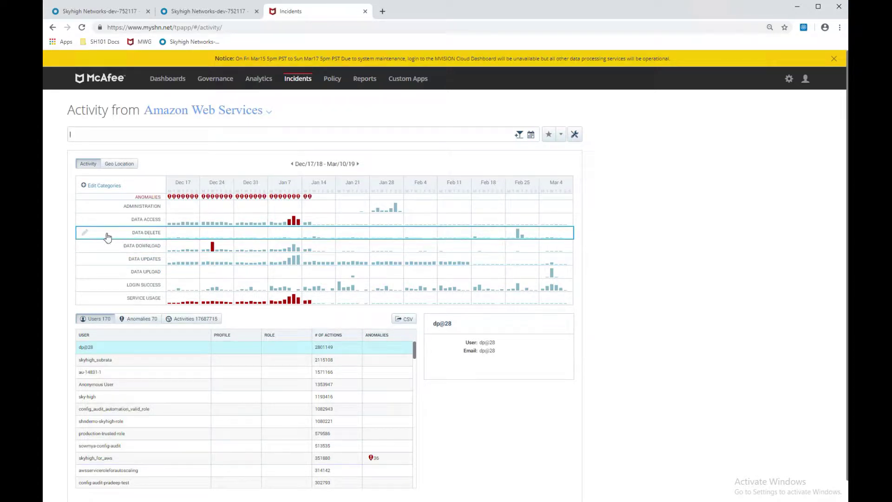
Step: Leave the Data Delete categories unedited and filter the timeline to Data Delete, leaving 16 users
click(85, 233)
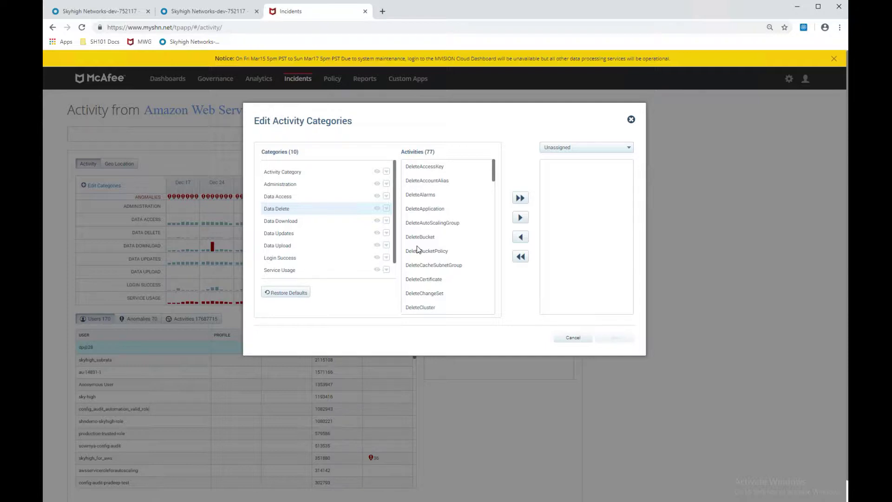
click(575, 339)
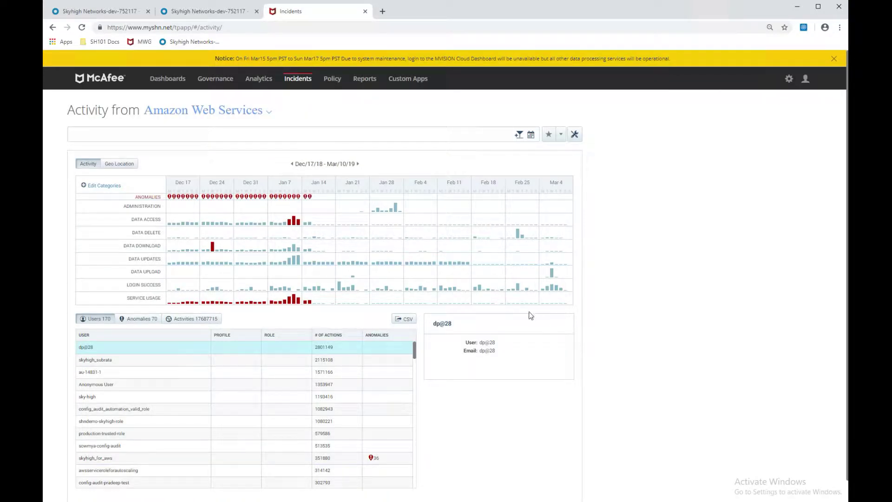
click(155, 234)
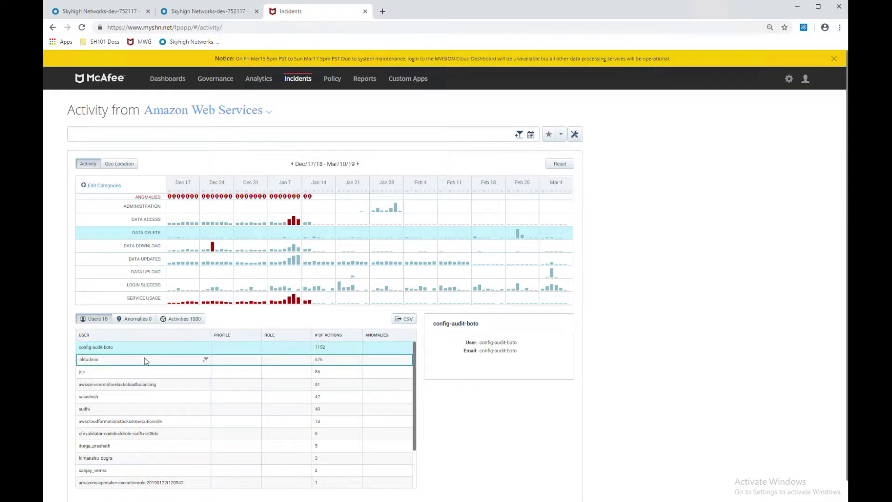
Step: Switch from the users list to the 1,980 individual Data Delete activities
click(179, 319)
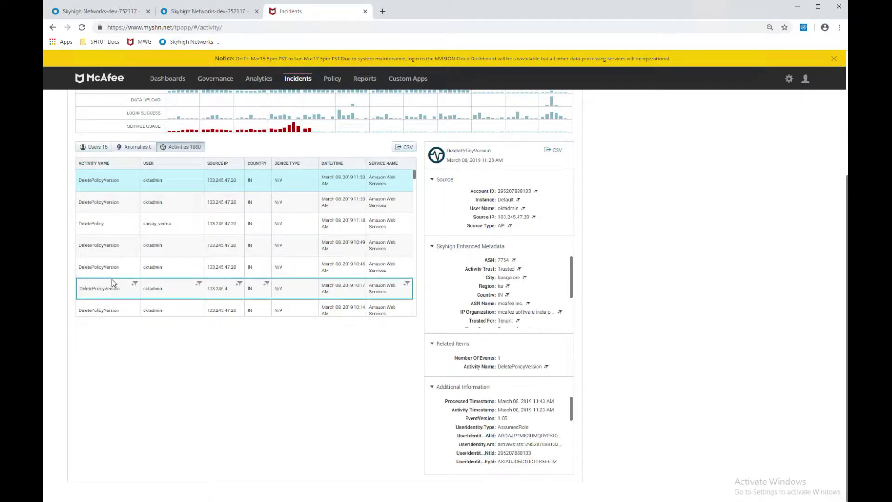
Step: Show the DeleteBucket event's details and select its ASN Name value
scroll(112, 279, down, 5)
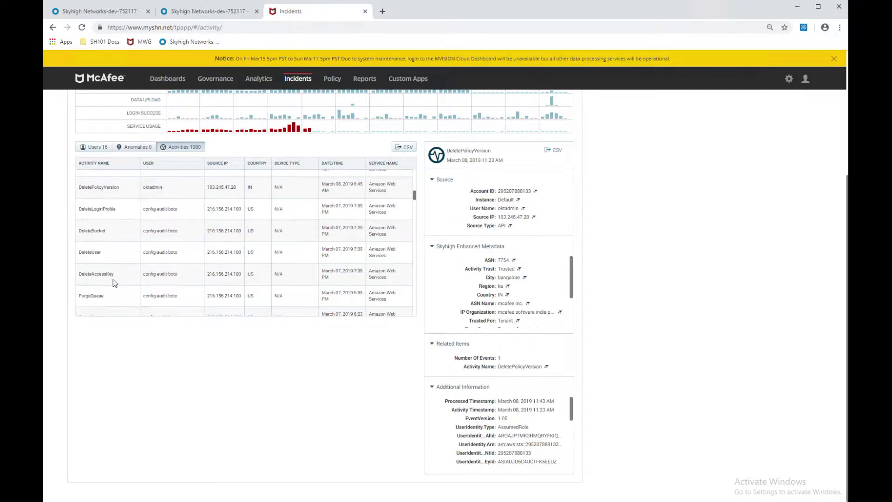
click(92, 231)
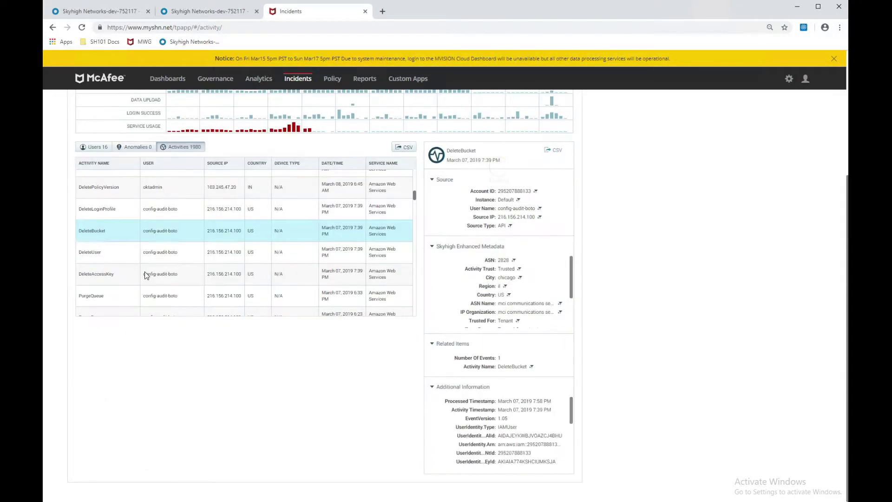
scroll(701, 360, up, 2)
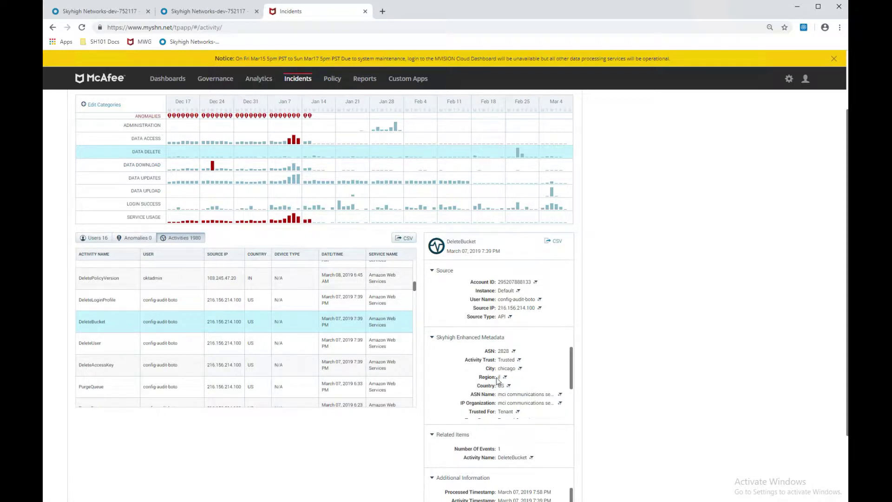
scroll(498, 381, down, 1)
scroll(474, 357, up, 1)
triple_click(554, 395)
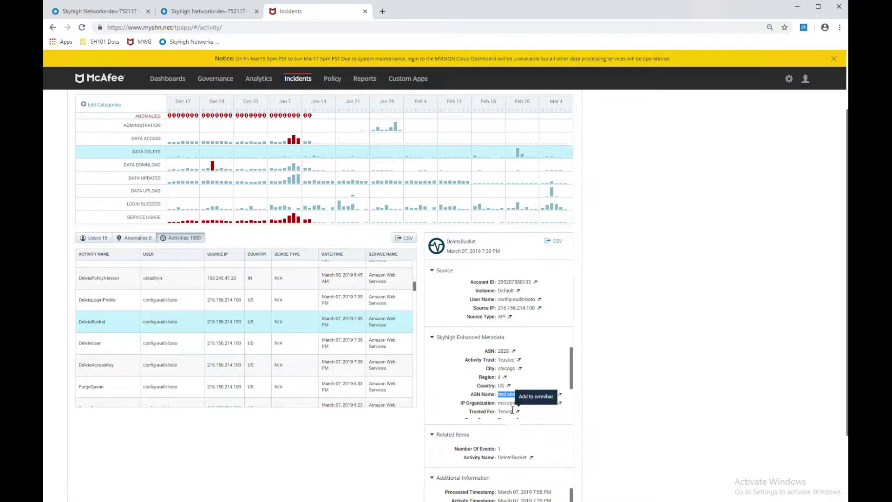
scroll(681, 421, down, 2)
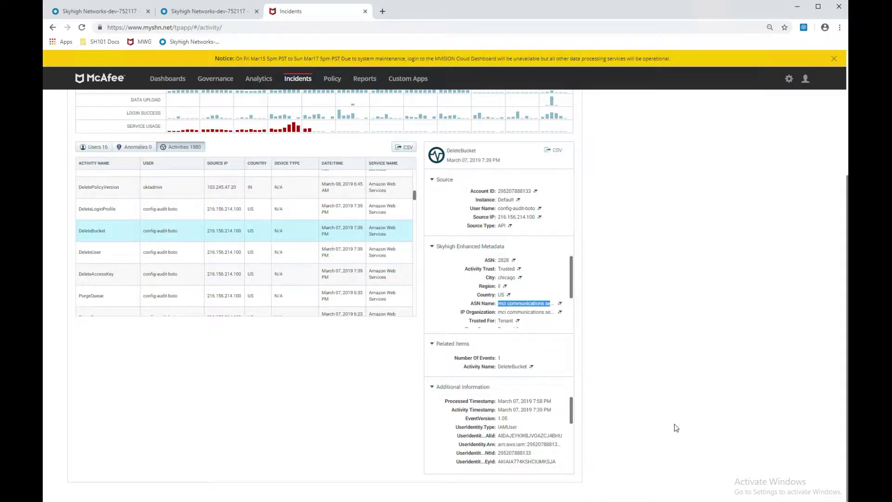
scroll(674, 427, up, 3)
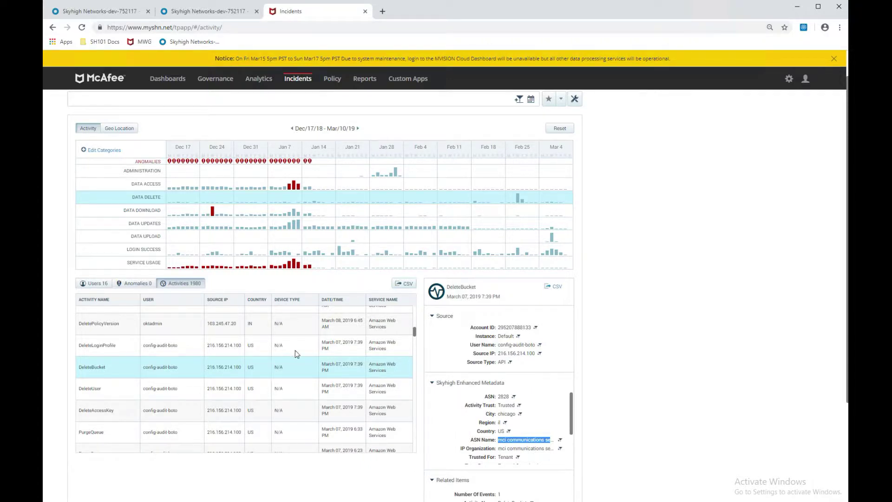
mouse_move(314, 370)
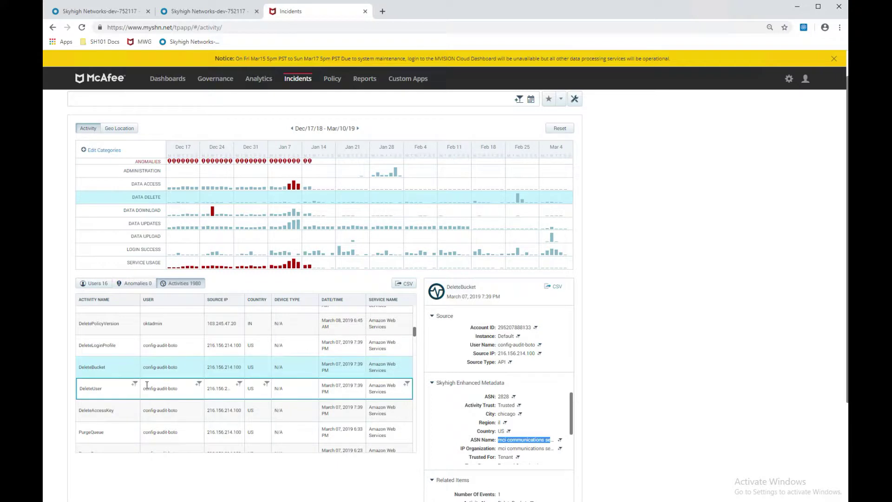
Step: Filter the Data Delete activity to one user by name and list that user's 123 activities
click(87, 288)
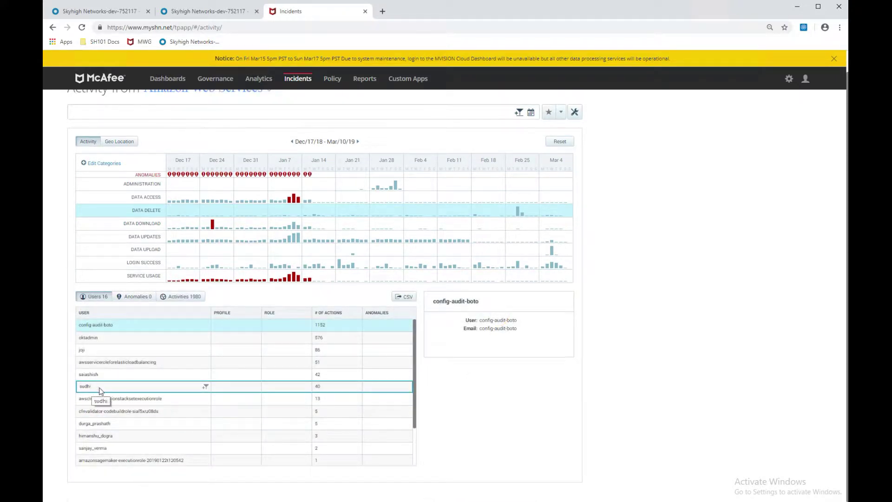
click(205, 387)
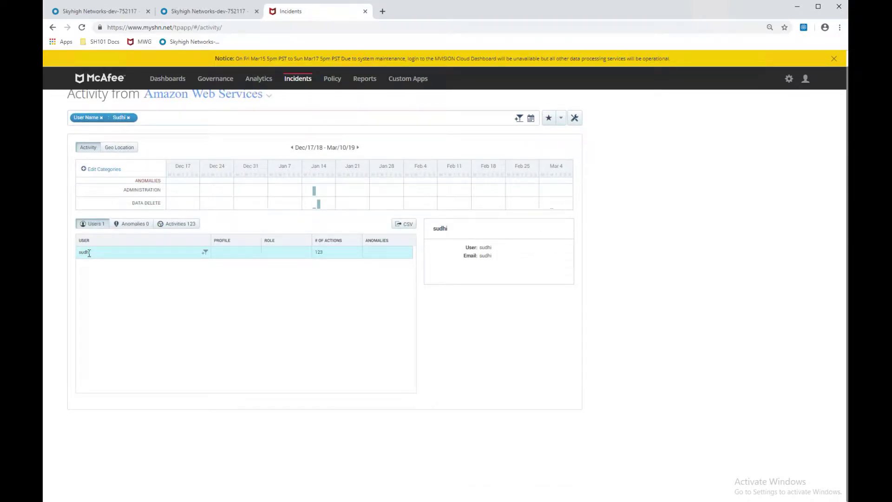
click(181, 225)
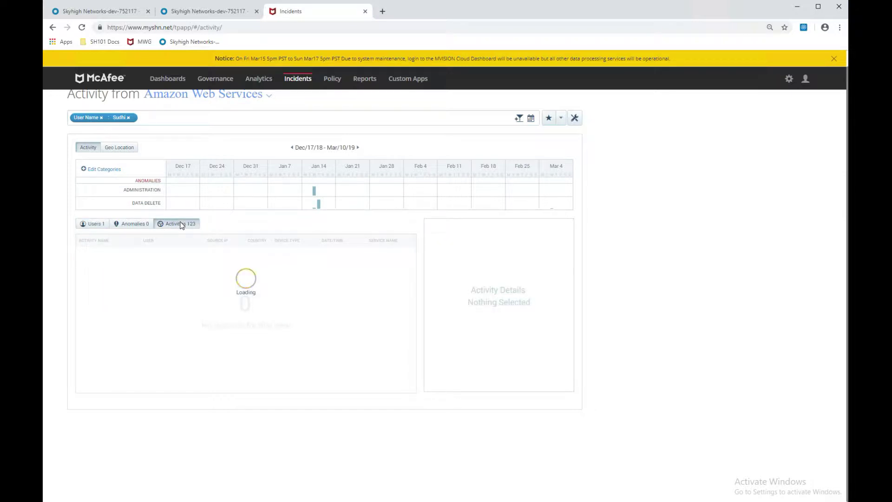
scroll(160, 288, down, 1)
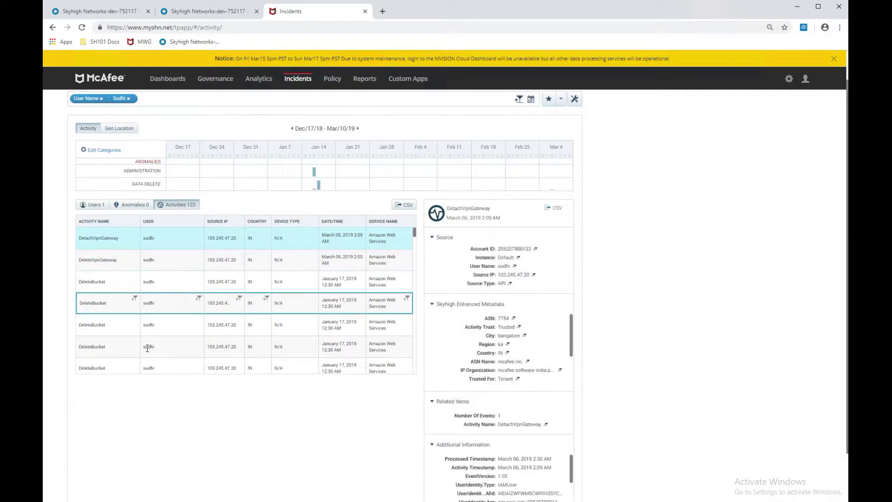
scroll(171, 316, down, 5)
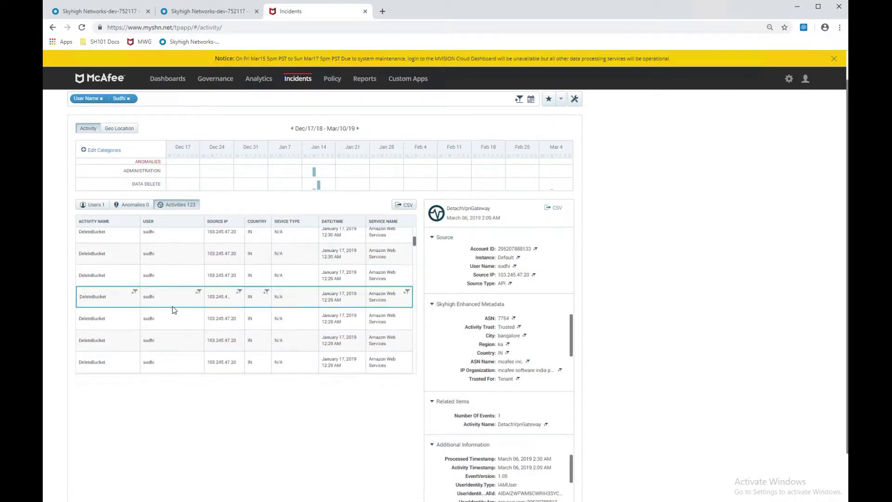
scroll(172, 312, up, 5)
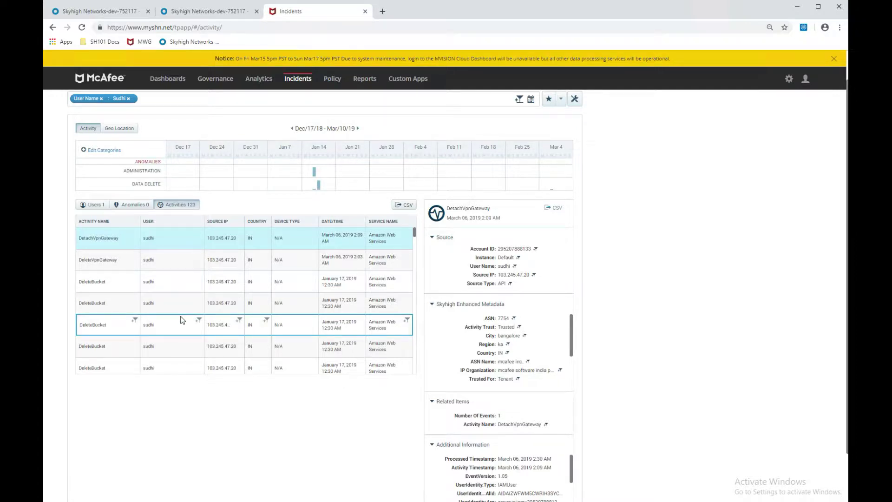
scroll(216, 358, up, 1)
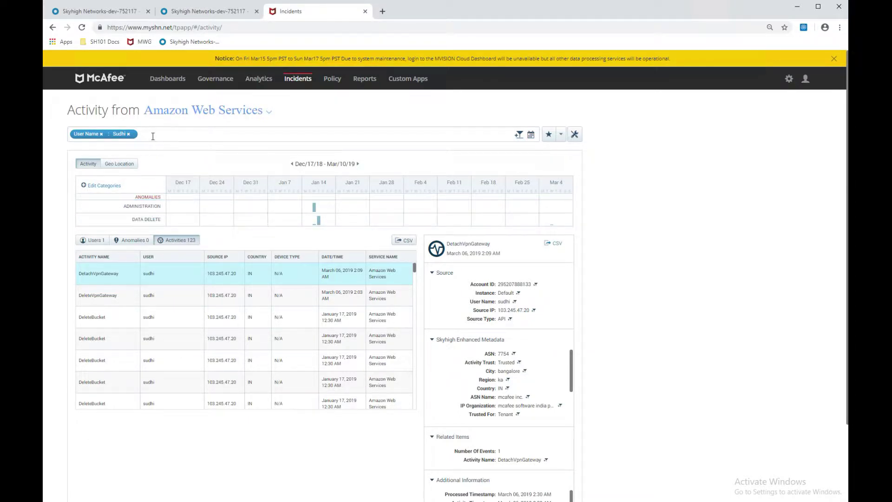
Step: Add a Trusted For: None filter to the activity list, leaving no records
click(519, 135)
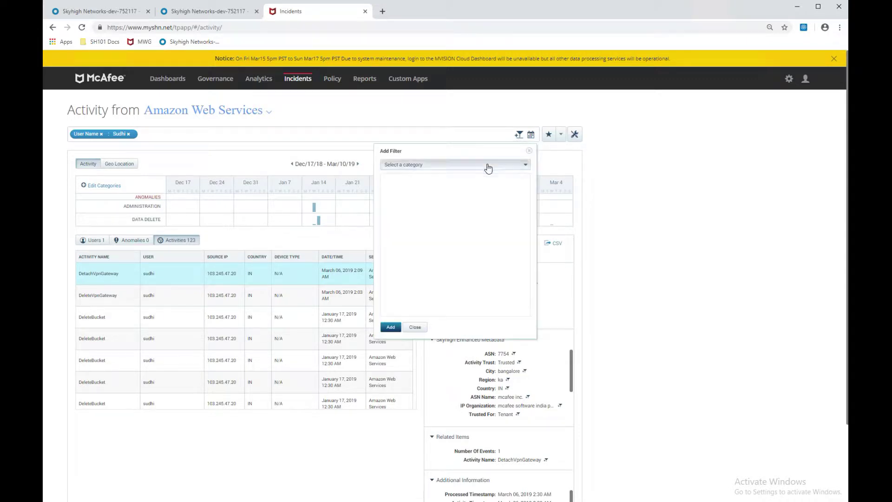
click(435, 169)
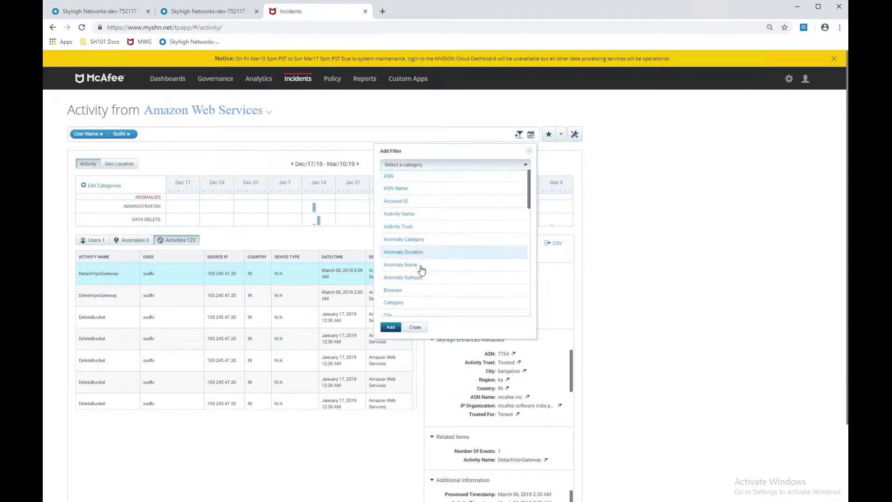
scroll(421, 273, down, 3)
scroll(421, 273, down, 5)
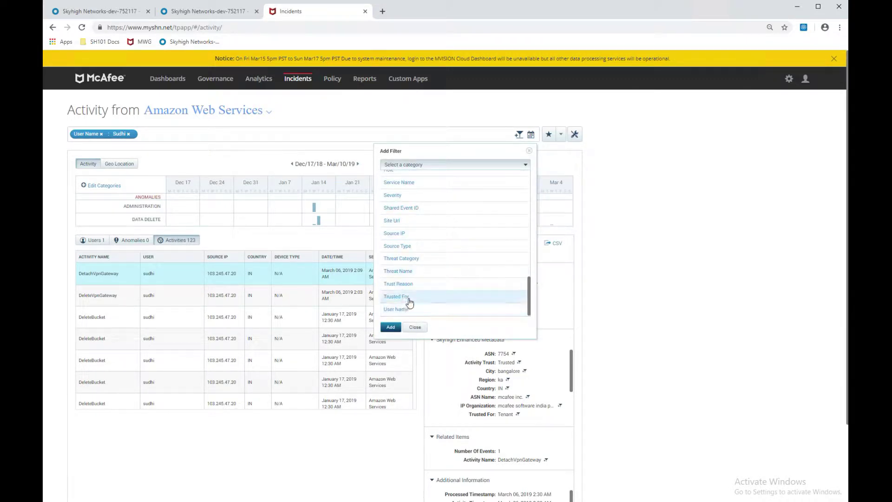
click(407, 301)
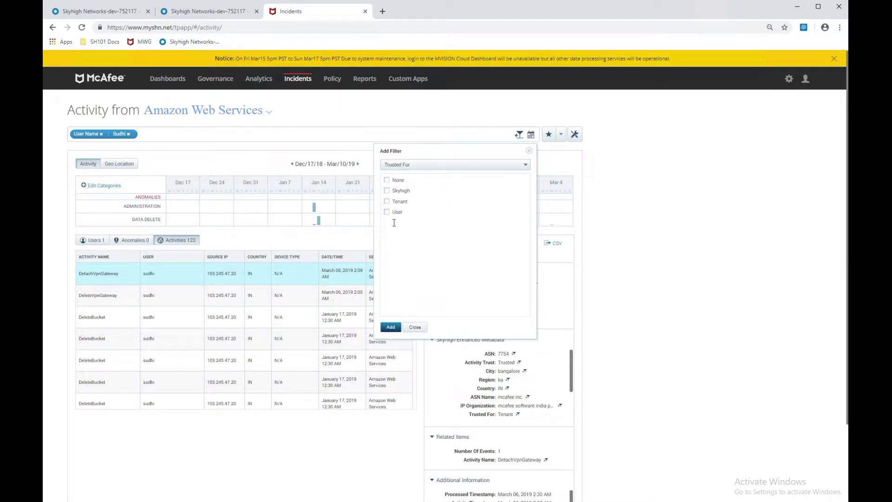
click(387, 181)
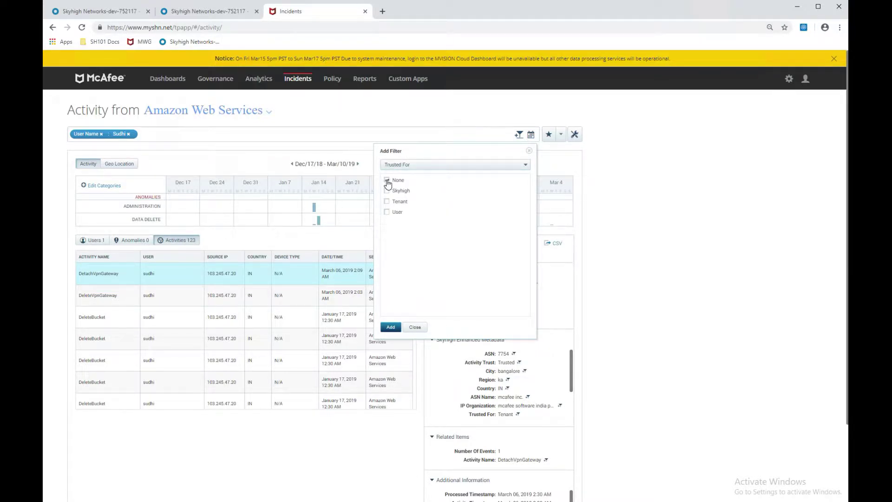
click(394, 331)
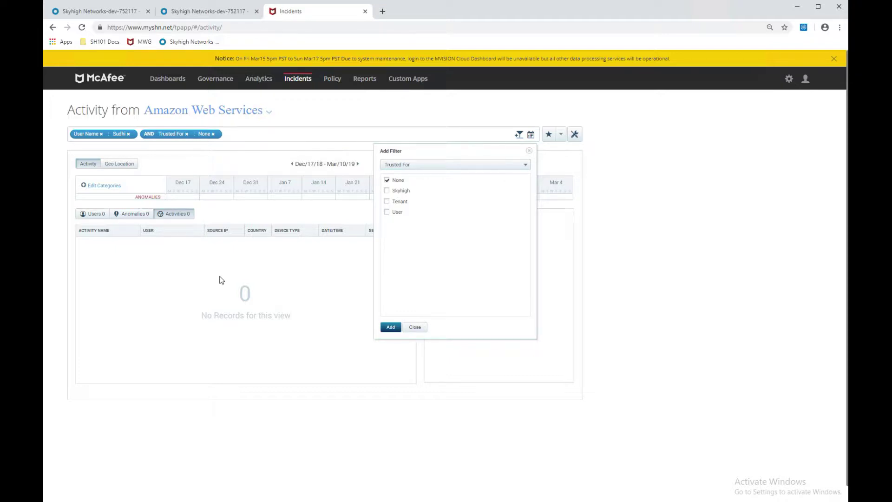
click(416, 328)
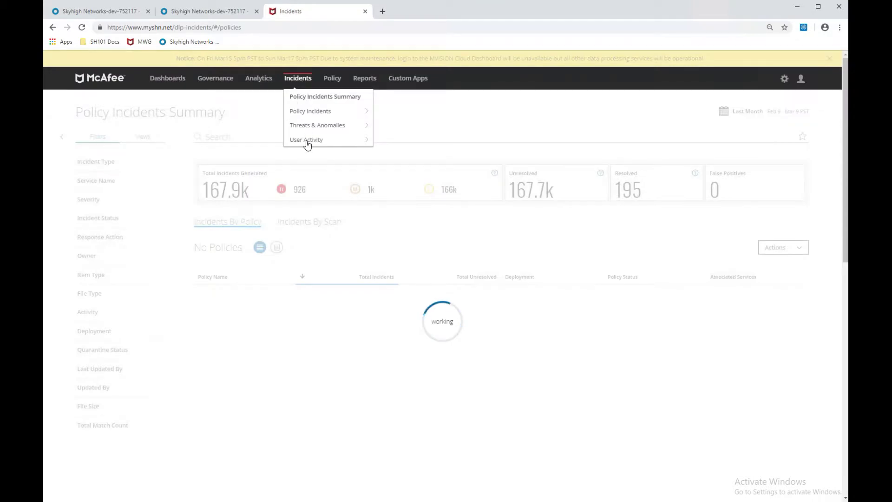
mouse_move(306, 144)
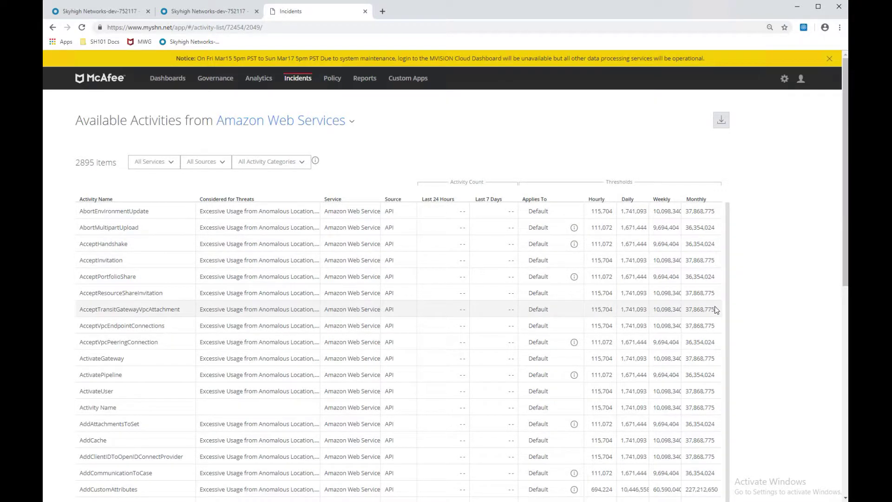
scroll(716, 310, down, 2)
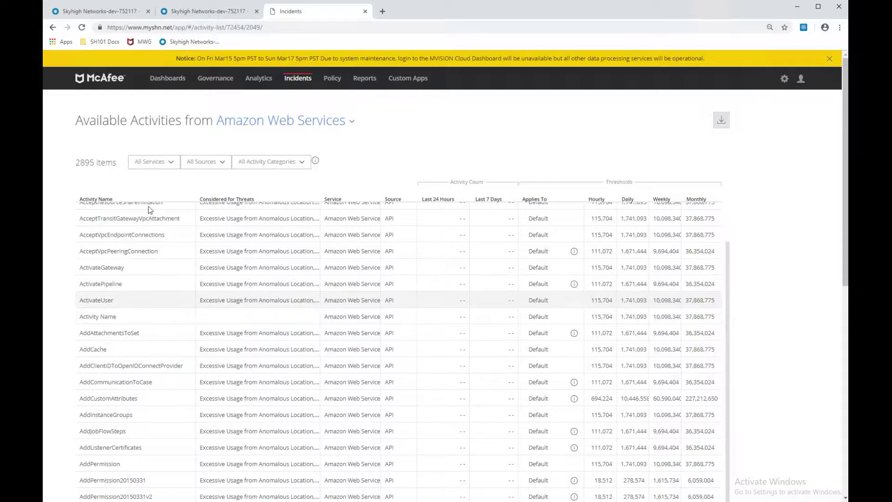
Step: Open Anomaly Settings under Threats & Anomalies, listing Data Access at 1000 and Service Usage at 382
mouse_move(299, 82)
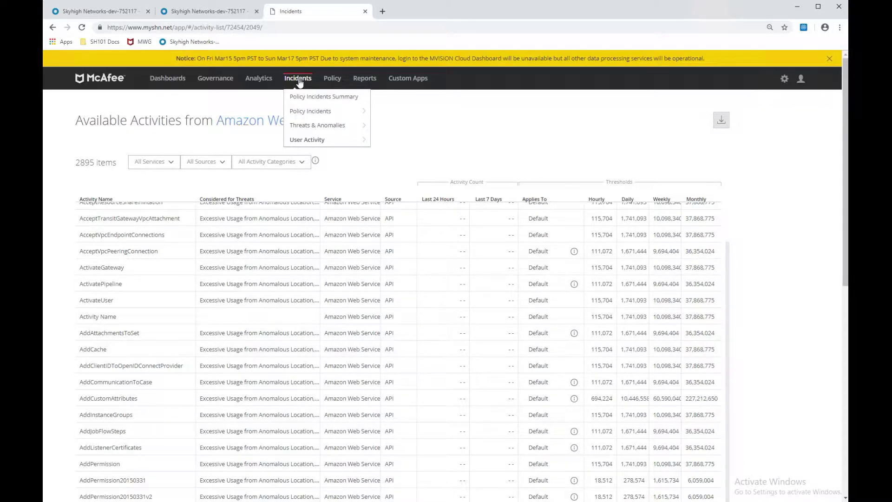
mouse_move(322, 132)
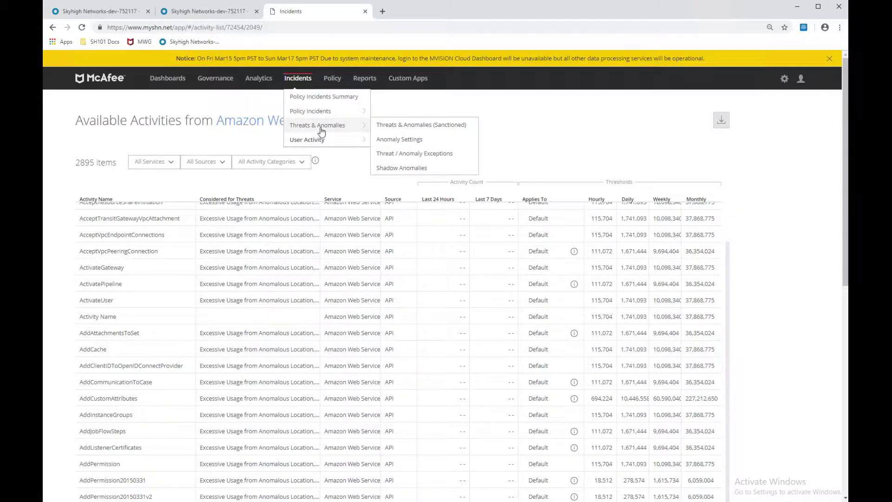
click(409, 139)
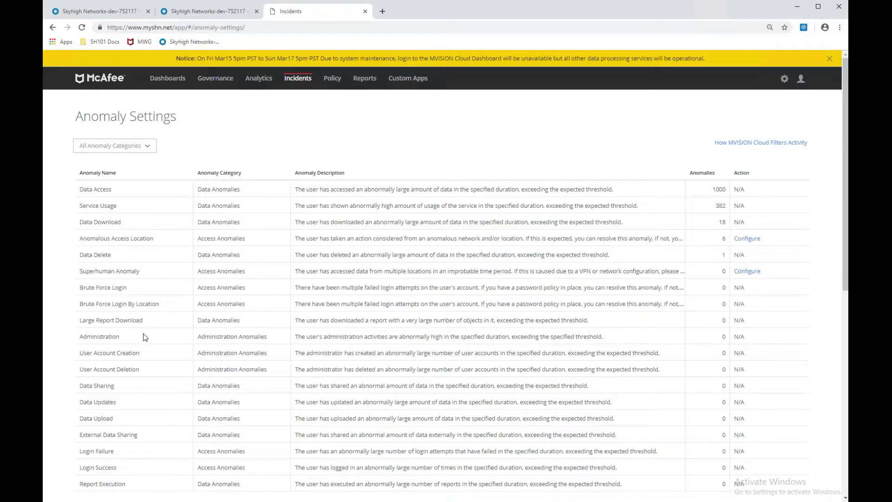
Step: Load the Policy Incidents Summary, then move to Threats & Anomalies (Sanctioned) for Amazon Web Services
click(300, 79)
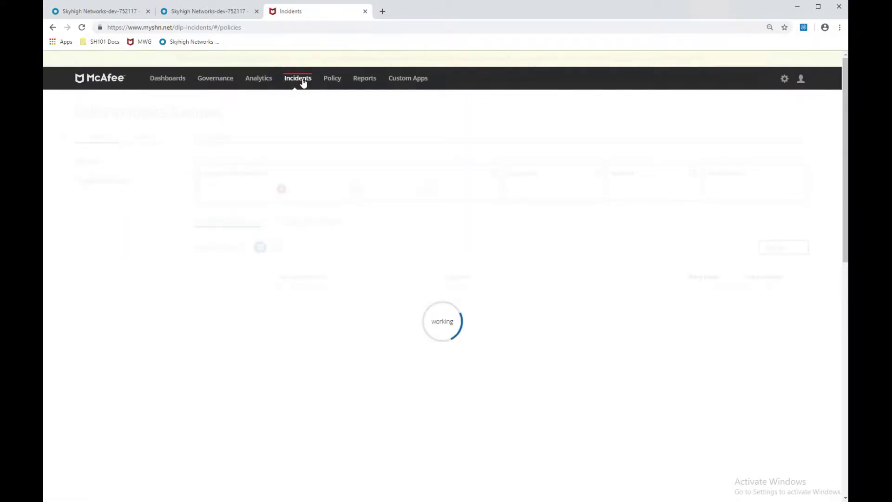
mouse_move(303, 83)
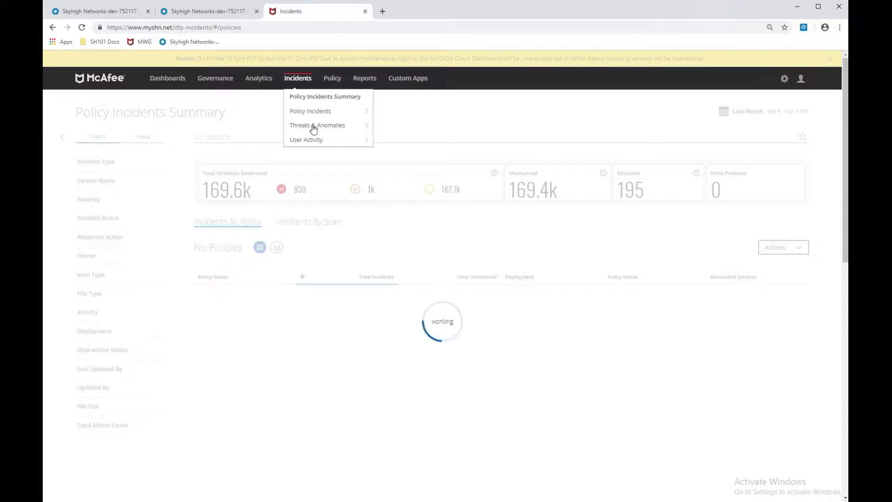
mouse_move(346, 129)
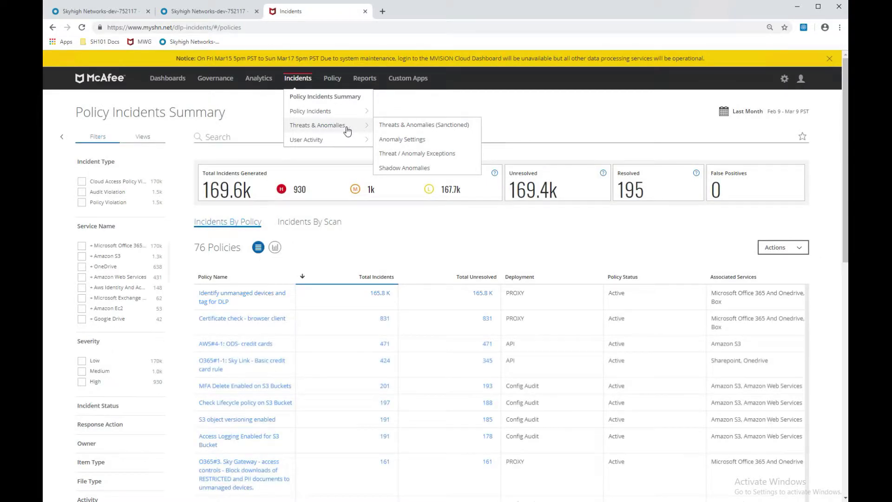
click(428, 126)
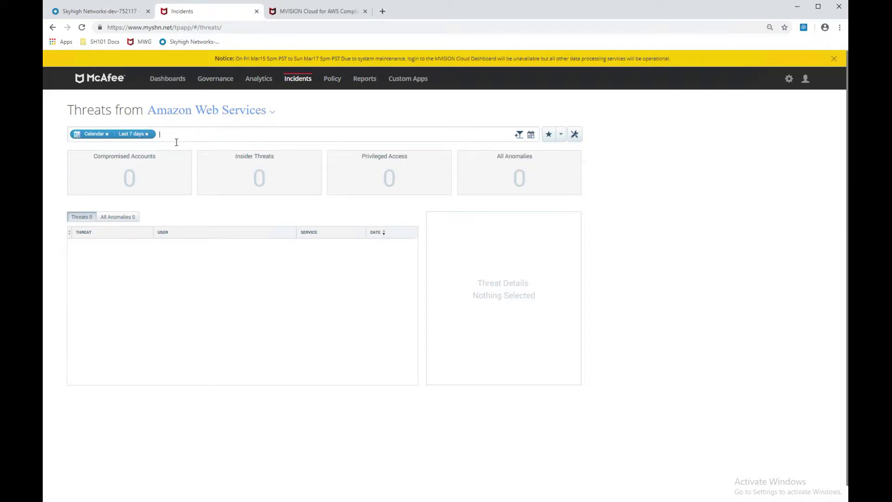
Step: Remove the last-7-days date filter to reveal 24 threats and 1455 anomalies
click(147, 134)
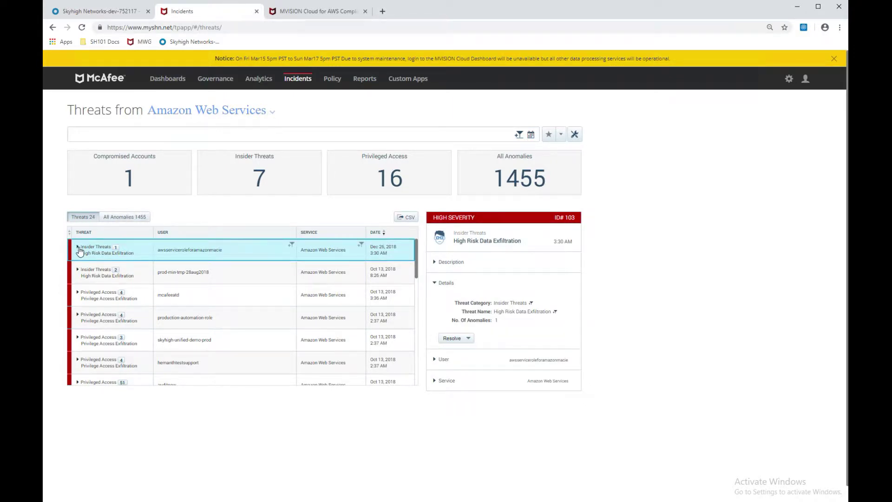
Step: Expand the first insider threat and open its Data Download anomaly: 15710 GetBucketLocation activities against a 1566 threshold
click(78, 247)
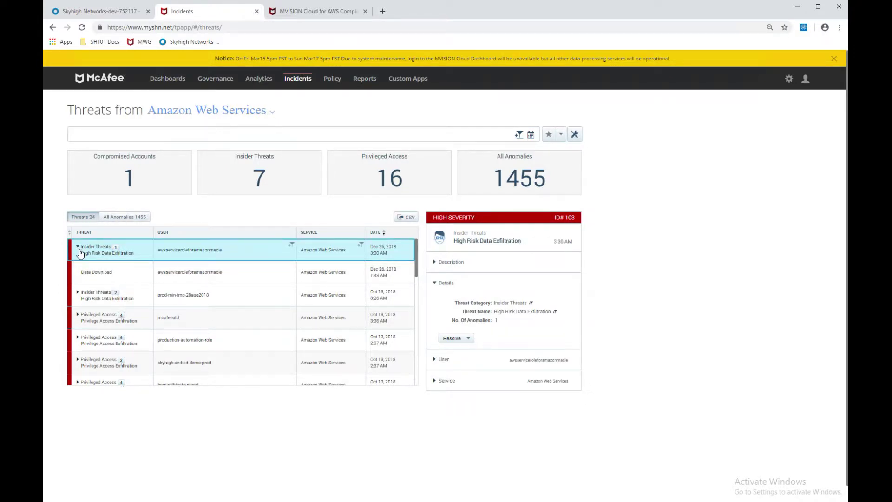
click(96, 272)
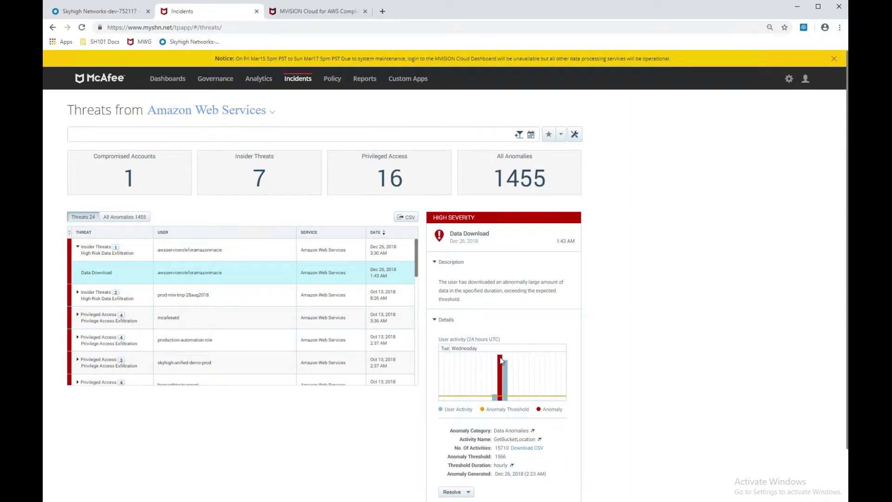
mouse_move(502, 361)
scroll(534, 430, down, 2)
Step: Check the anomaly's resolve options without choosing one, then expand its Service and User details
click(471, 436)
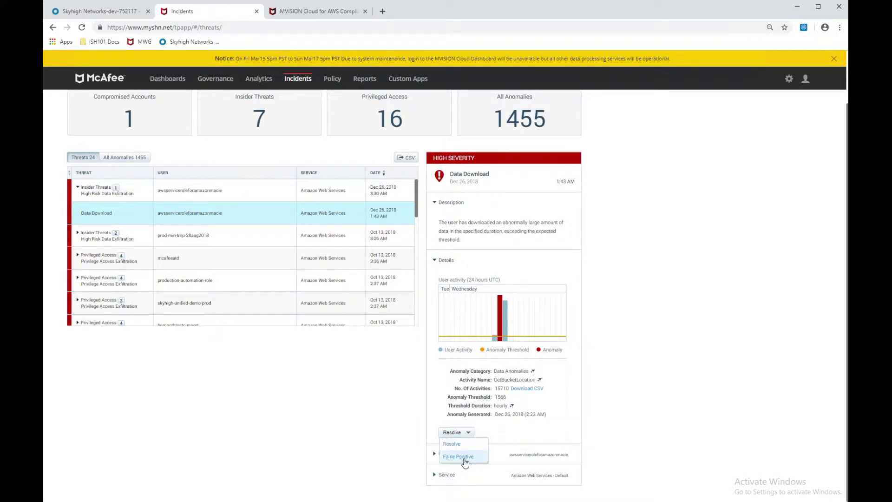
click(649, 442)
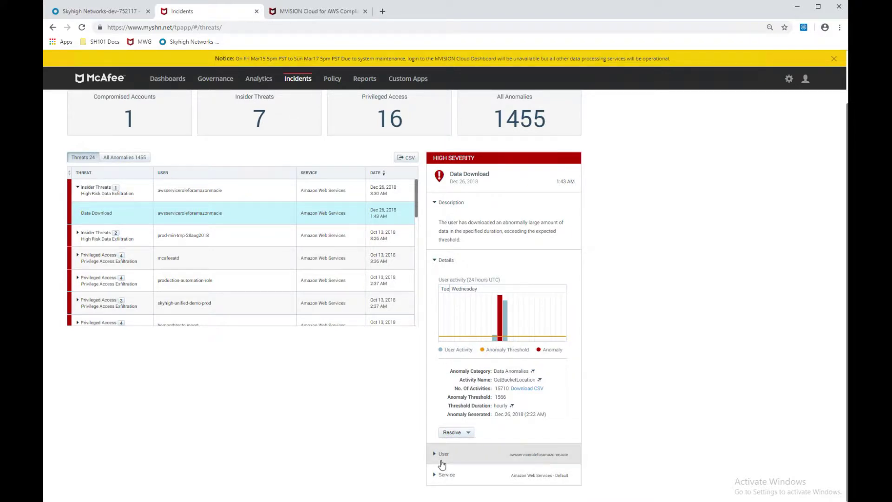
click(444, 475)
scroll(446, 465, down, 1)
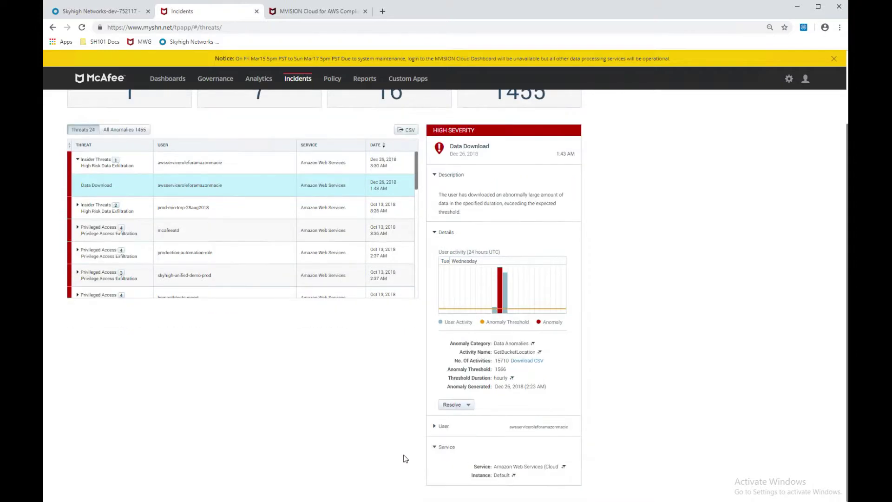
click(437, 426)
scroll(348, 434, up, 3)
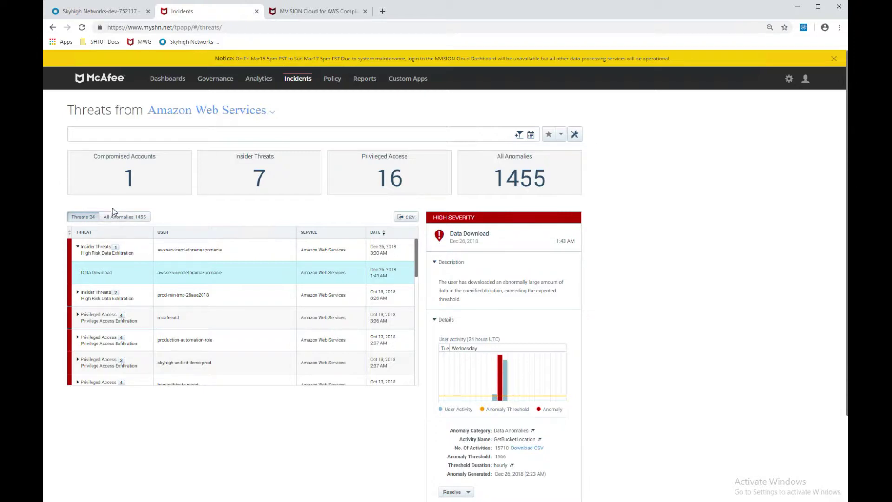
click(120, 218)
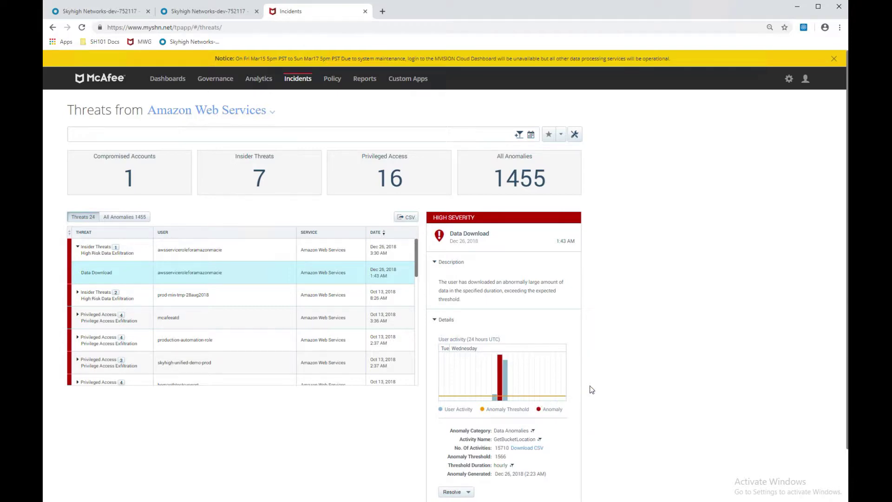
mouse_move(338, 80)
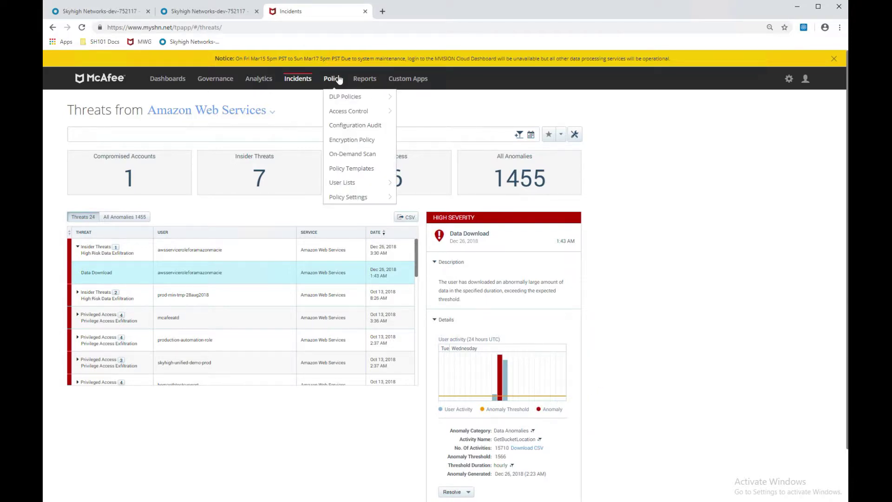
Step: Open the Security Configuration Audit list of 305 policies, then start a help-portal search
click(341, 128)
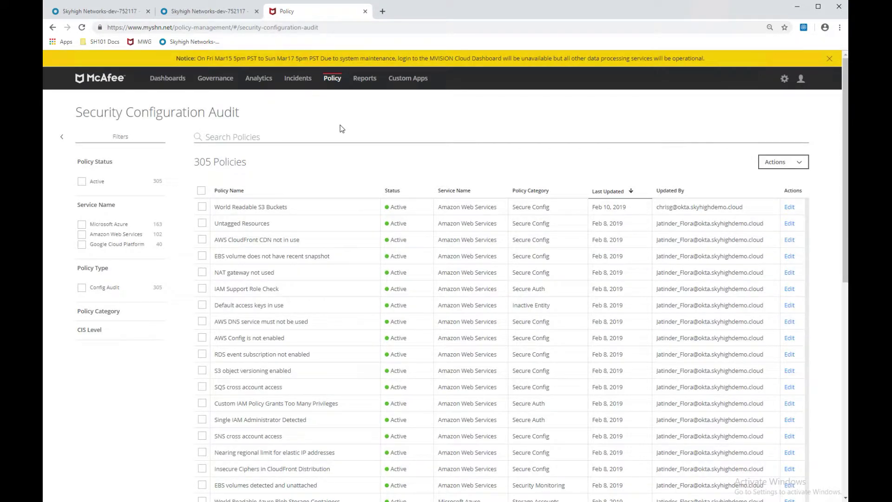
click(332, 79)
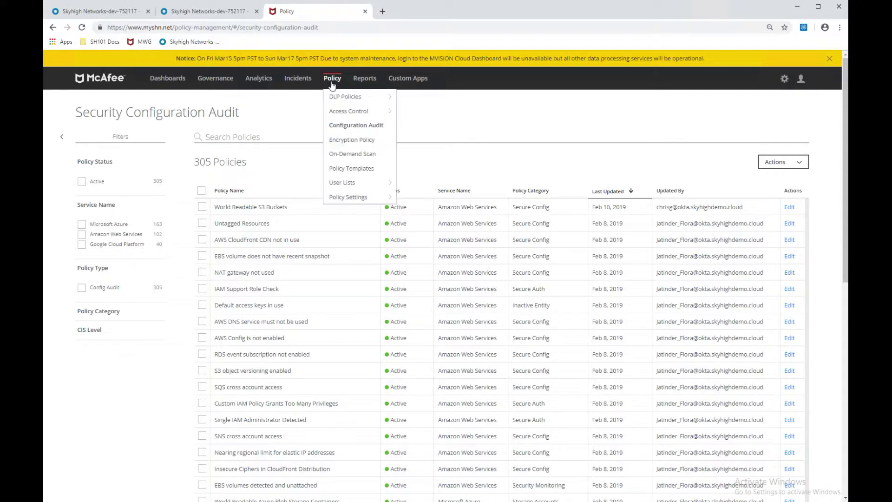
click(337, 127)
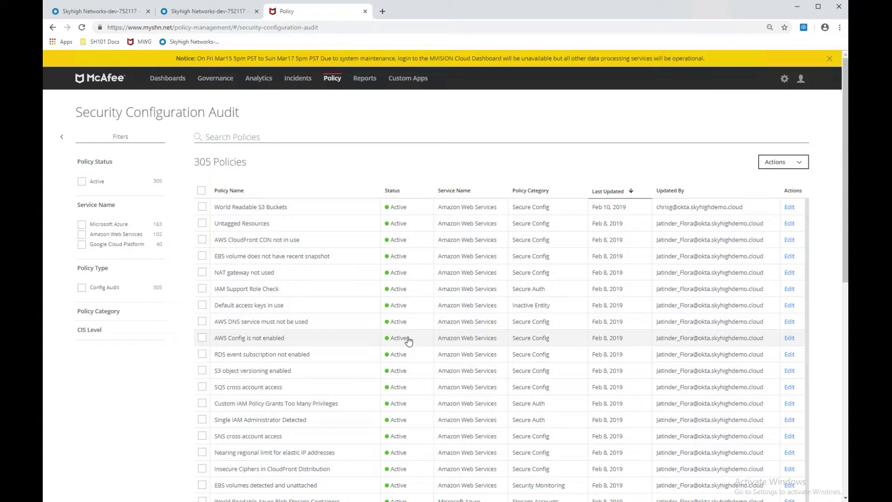
scroll(376, 372, down, 1)
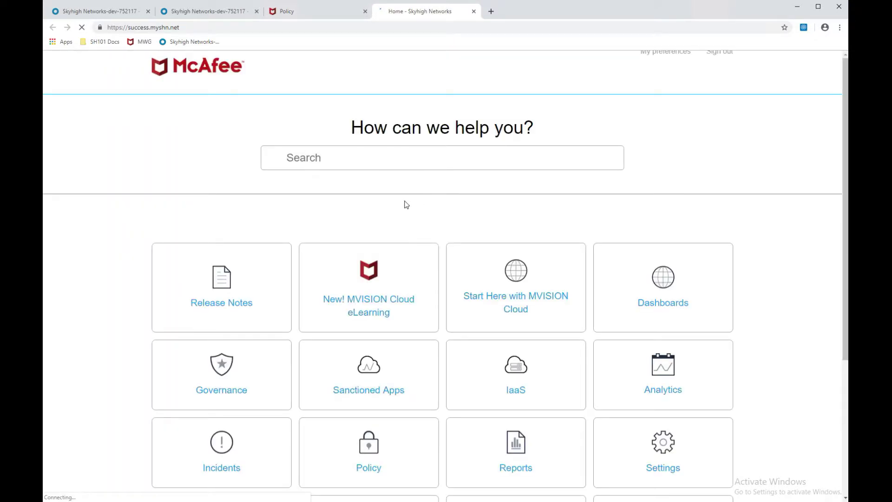
click(358, 162)
Step: Search help for 'MVISION cloud for awi compliance policies', open the AWS Compliance Policies article, and return to Policy
text(MVISION )
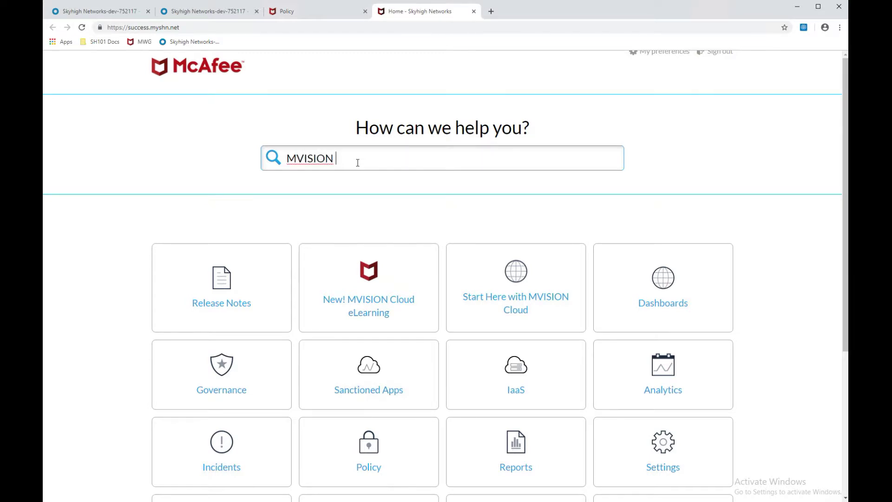
text(cloud for awi)
text( compliance)
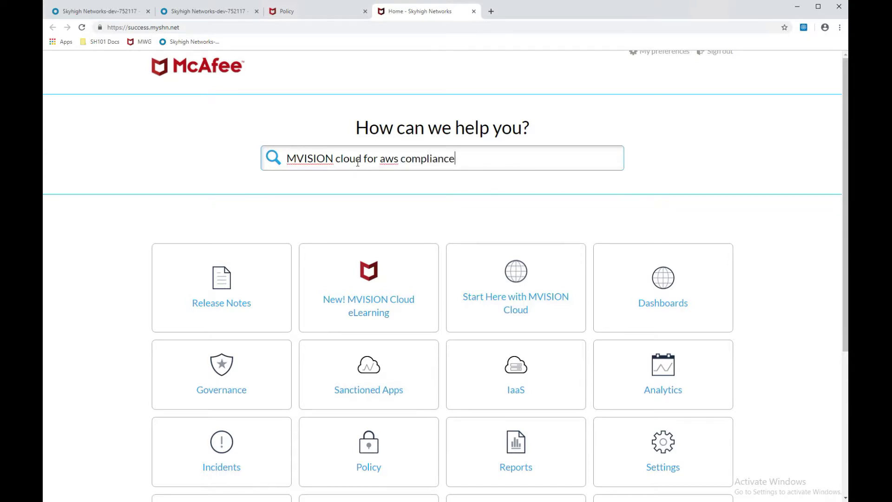
text( policies)
key(Return)
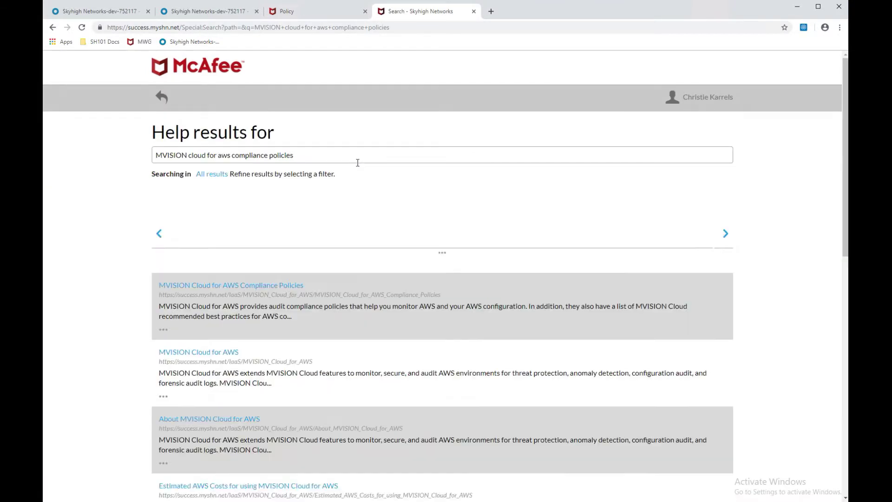
click(269, 326)
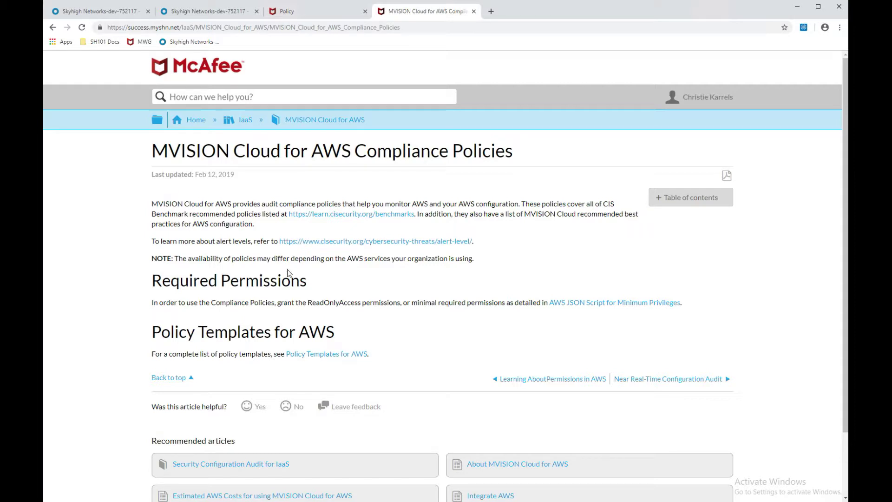
click(326, 16)
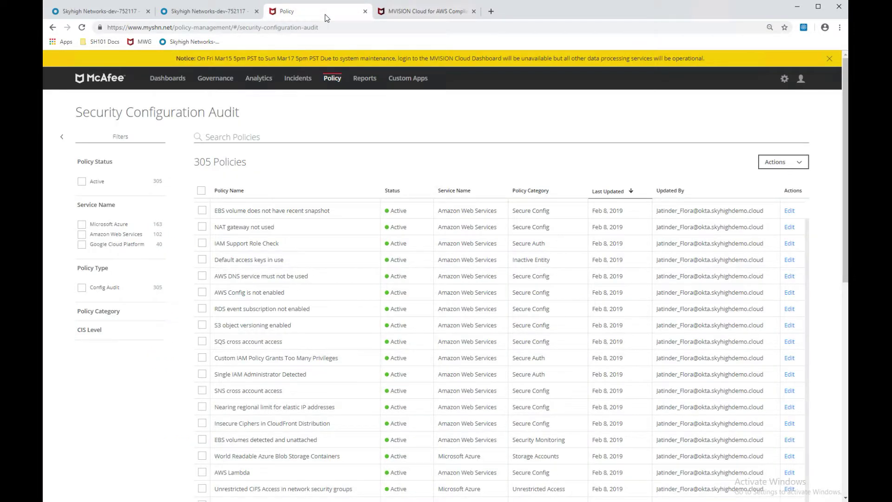
Step: Inspect the World Readable S3 Buckets policy details, then close them
scroll(301, 311, up, 1)
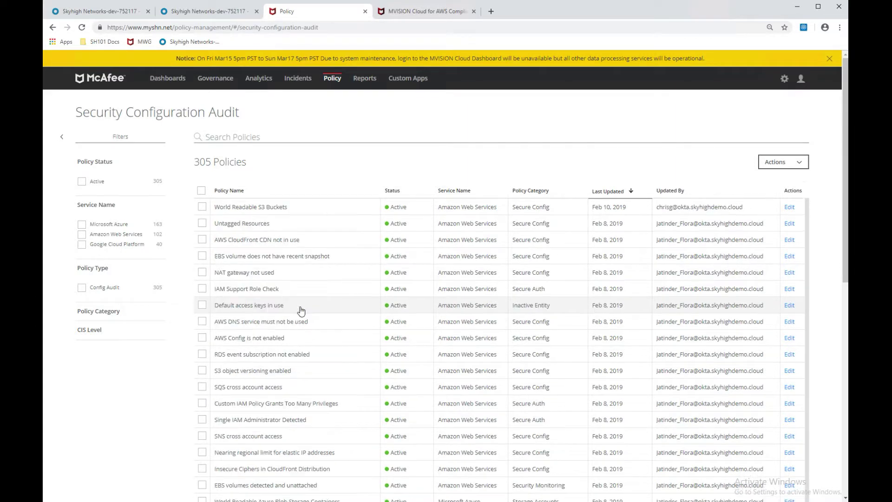
click(266, 207)
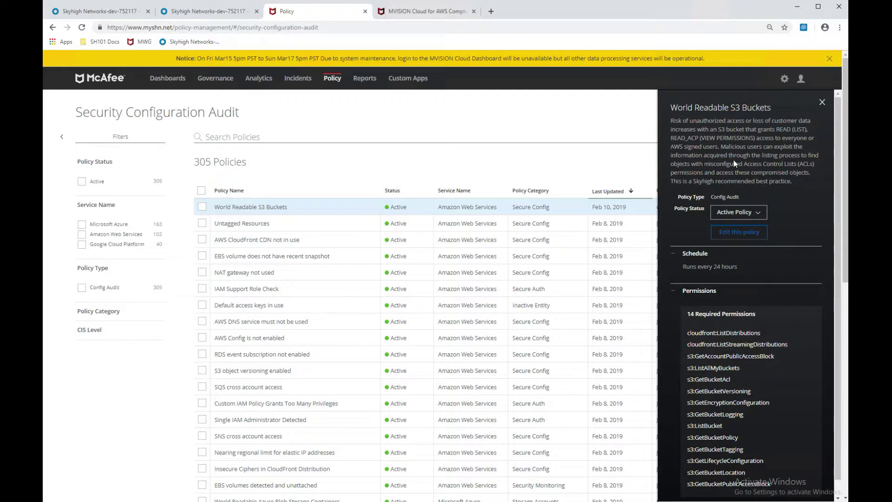
click(822, 102)
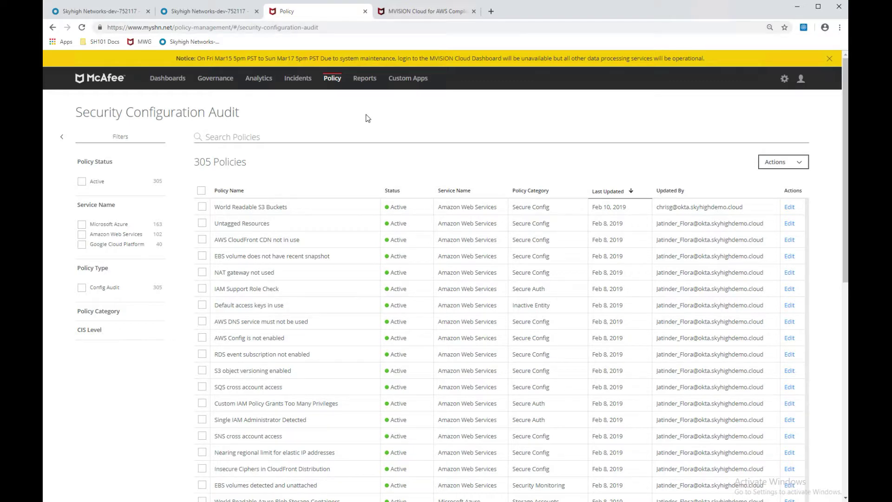
mouse_move(333, 82)
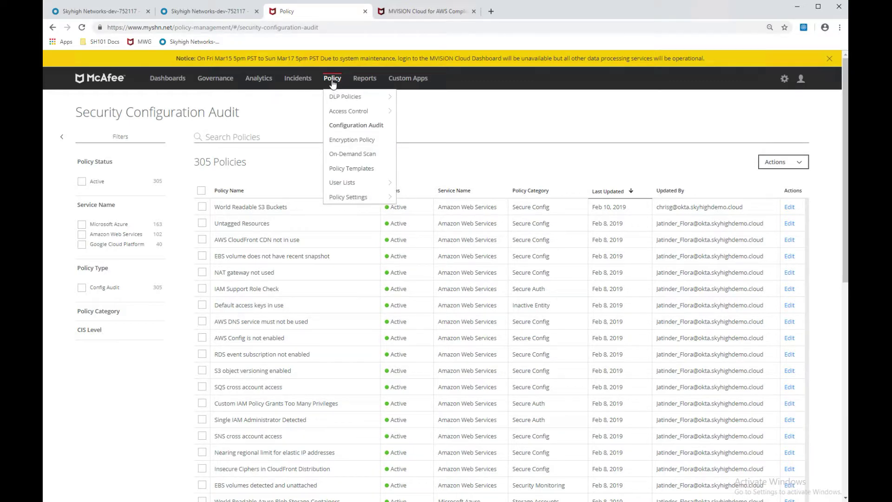
Step: Open Incidents > Policy Incidents and drop the Amazon S3 filter, showing 1.5k incidents across 21 policies
mouse_move(297, 84)
mouse_move(302, 113)
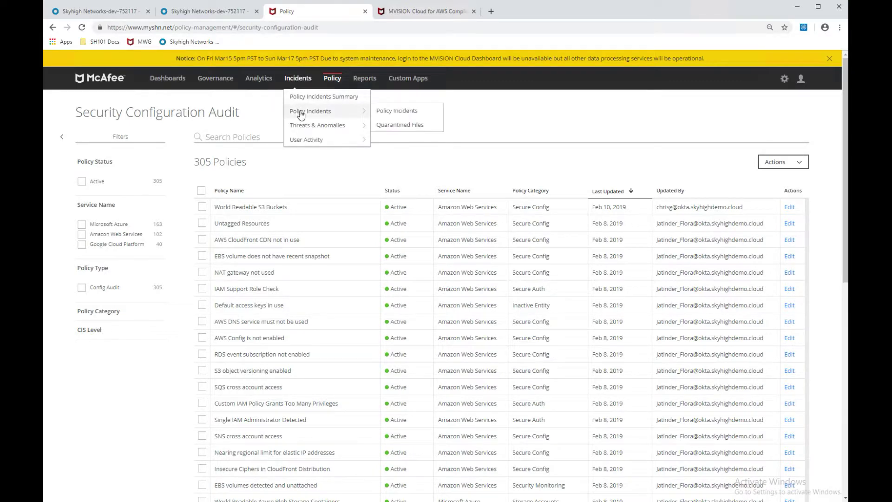
click(397, 114)
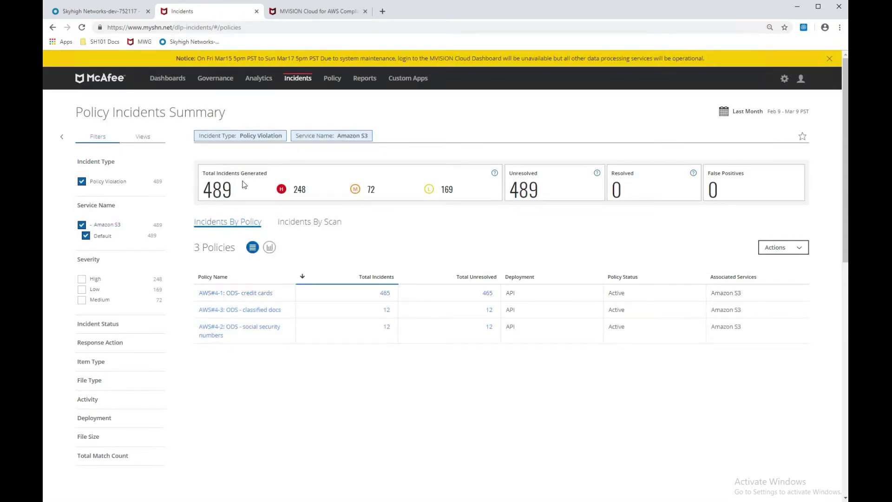
click(330, 140)
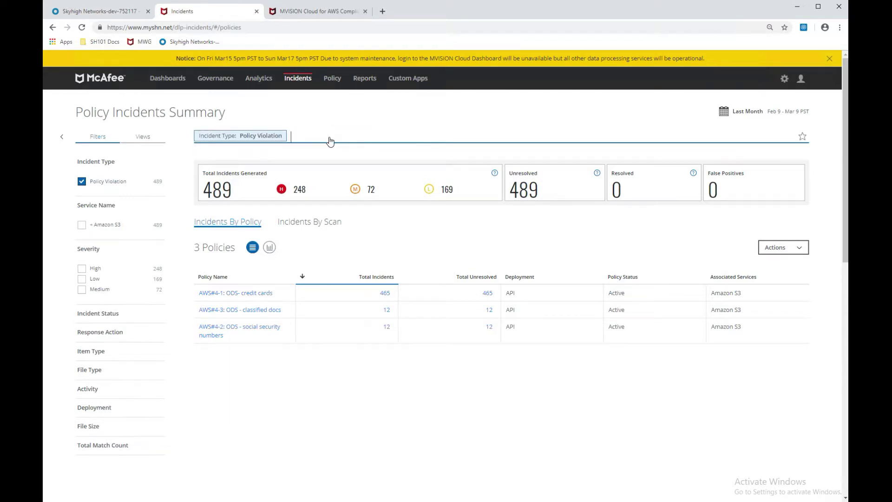
Step: Remove the Policy Violation chip, then re-check Policy Violation and browse those incidents
click(241, 136)
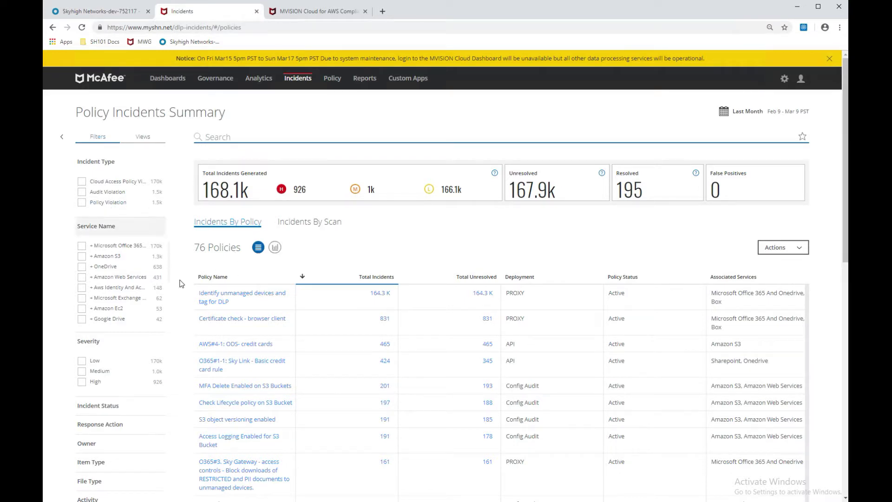
click(82, 203)
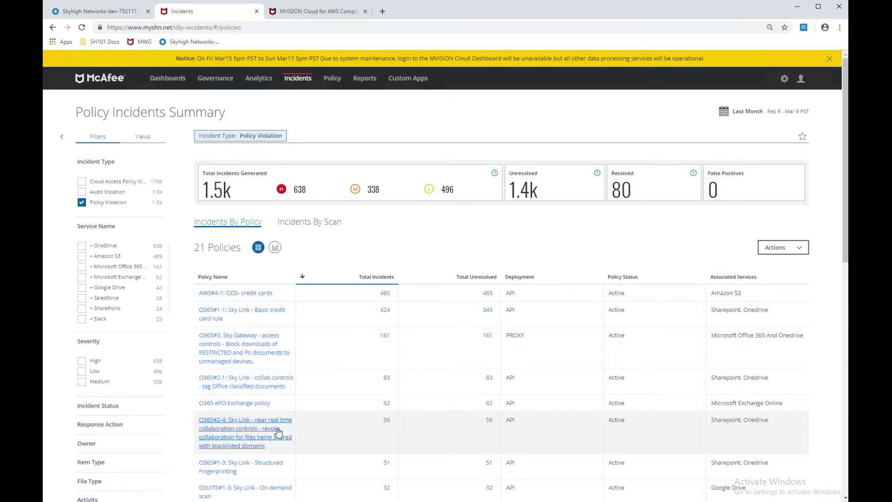
scroll(277, 432, down, 4)
scroll(278, 432, down, 5)
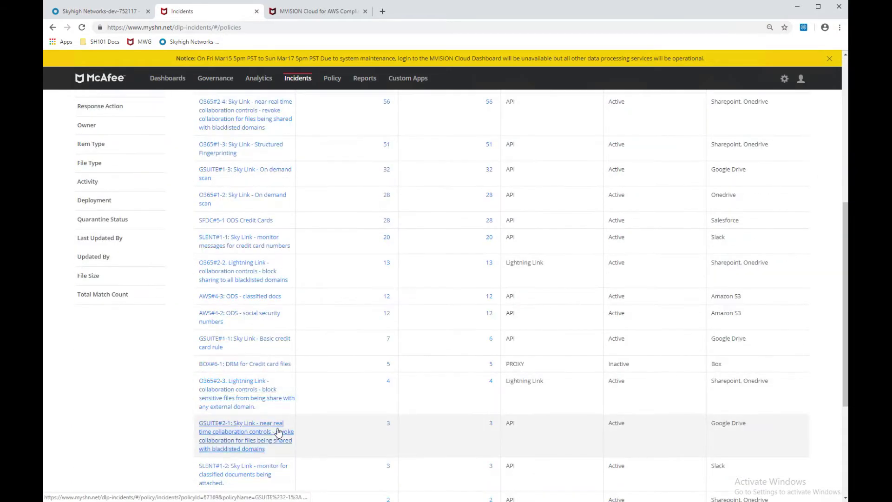
scroll(277, 432, down, 2)
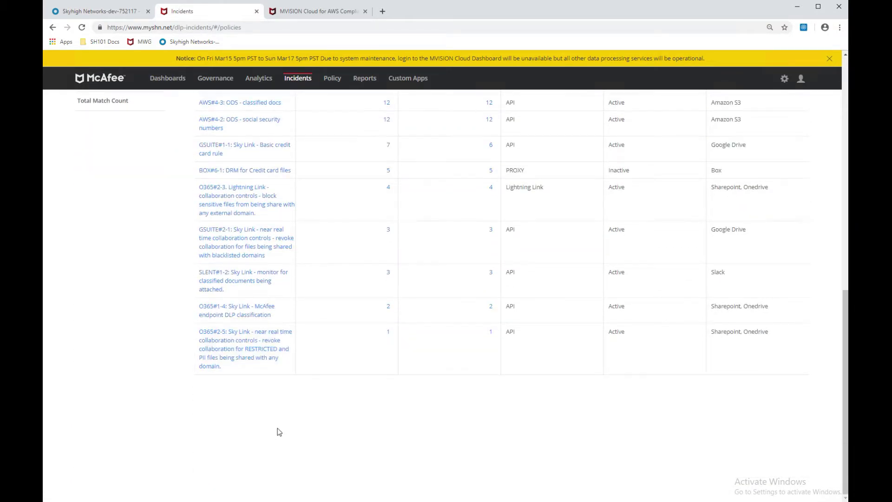
Step: Clear Policy Violation and filter the summary to Audit Violation incidents only
scroll(279, 432, up, 3)
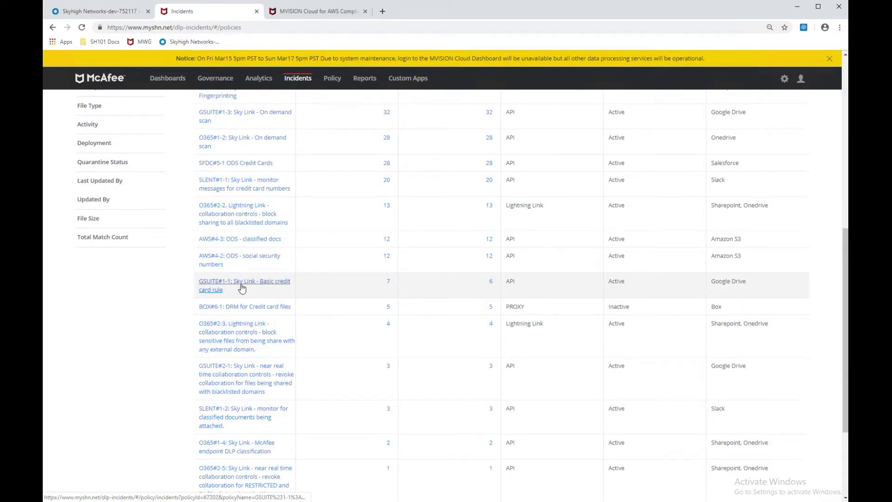
scroll(273, 312, up, 2)
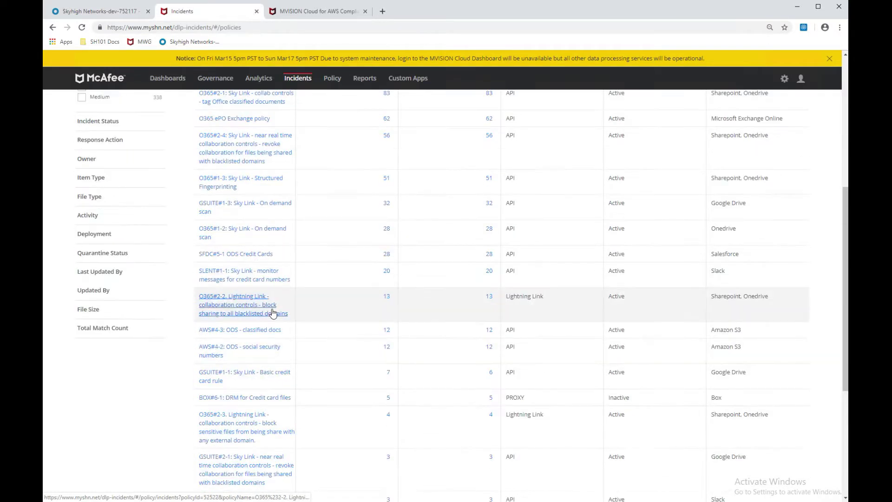
scroll(272, 312, up, 6)
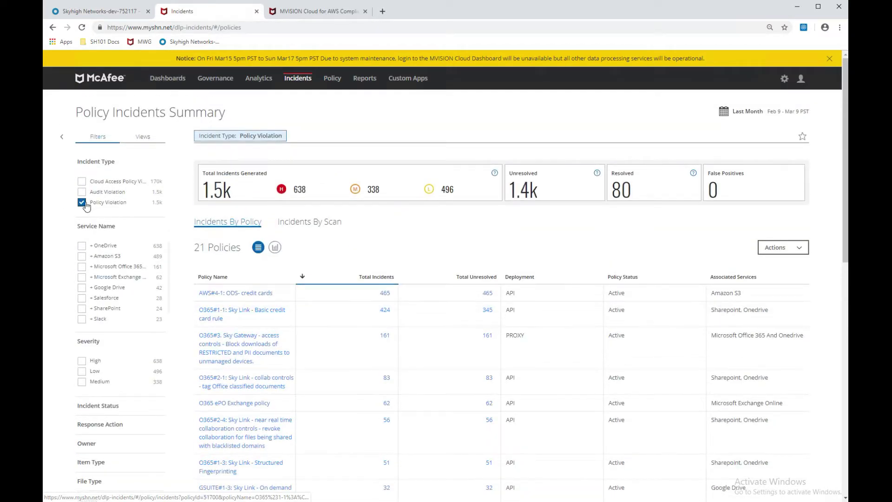
click(82, 203)
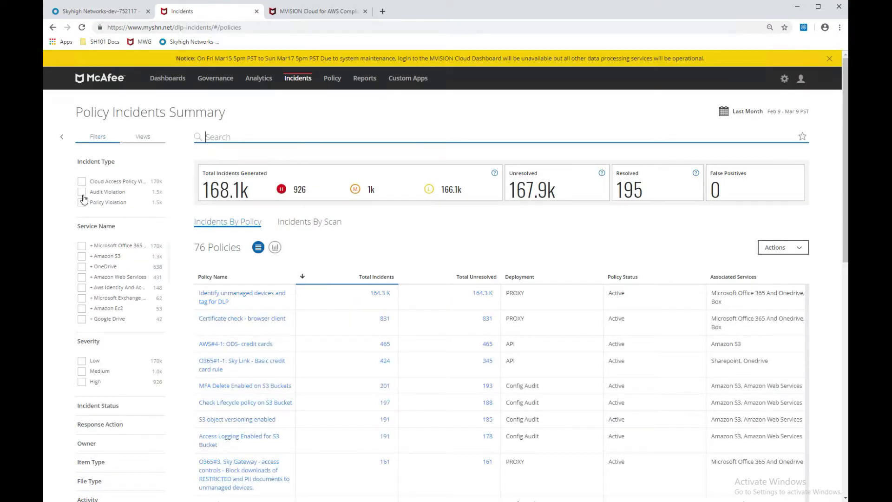
click(82, 193)
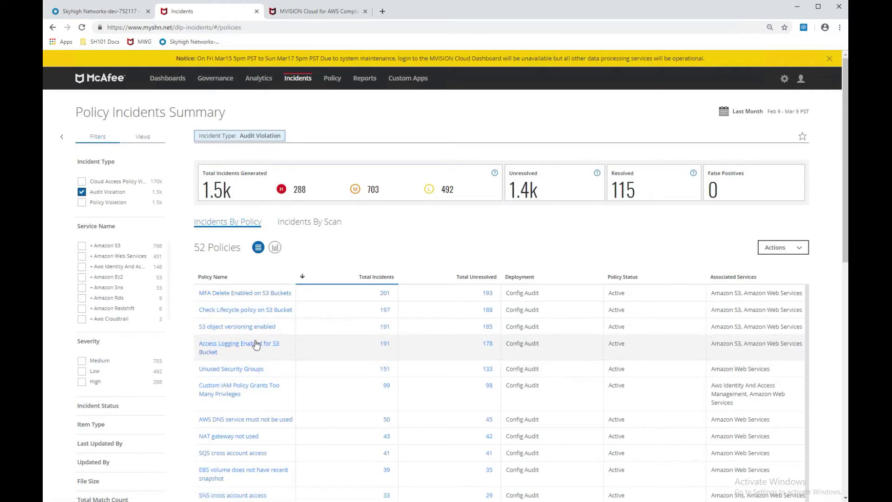
Step: Scroll through the Audit Violation policies, such as World Readable S3 Buckets (3) and Unrestricted SSH Access (1)
scroll(271, 334, down, 3)
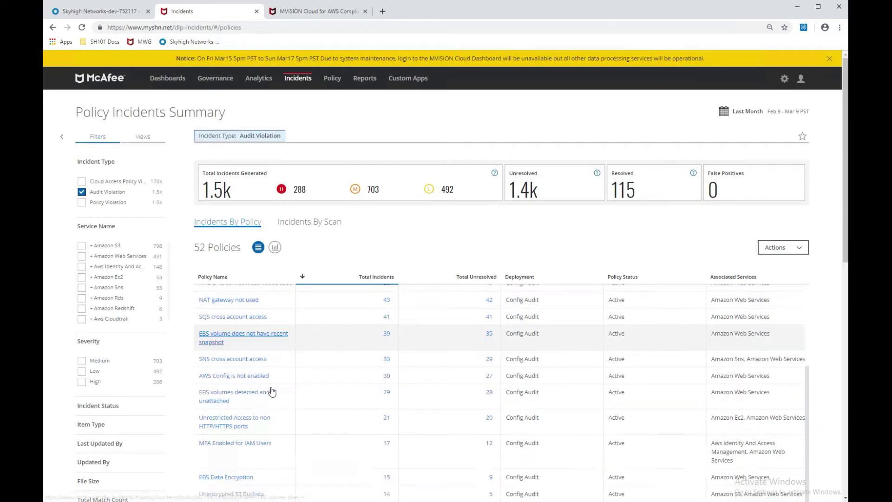
scroll(272, 393, down, 4)
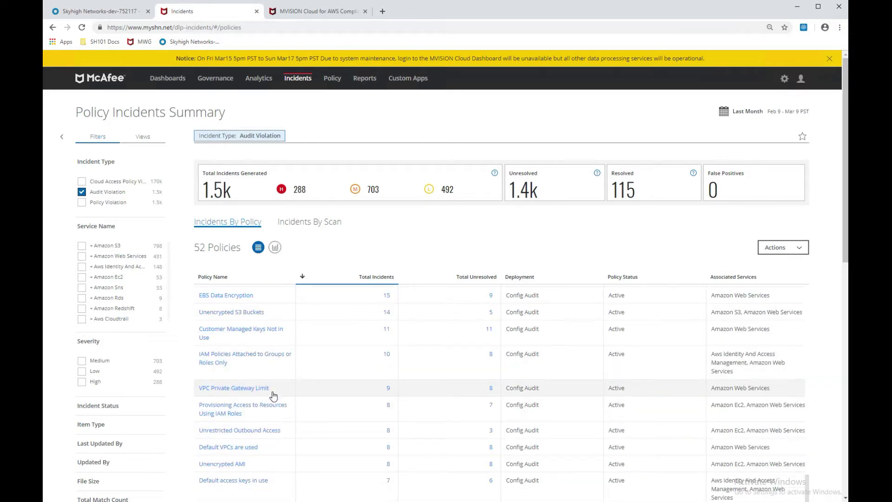
scroll(273, 395, down, 4)
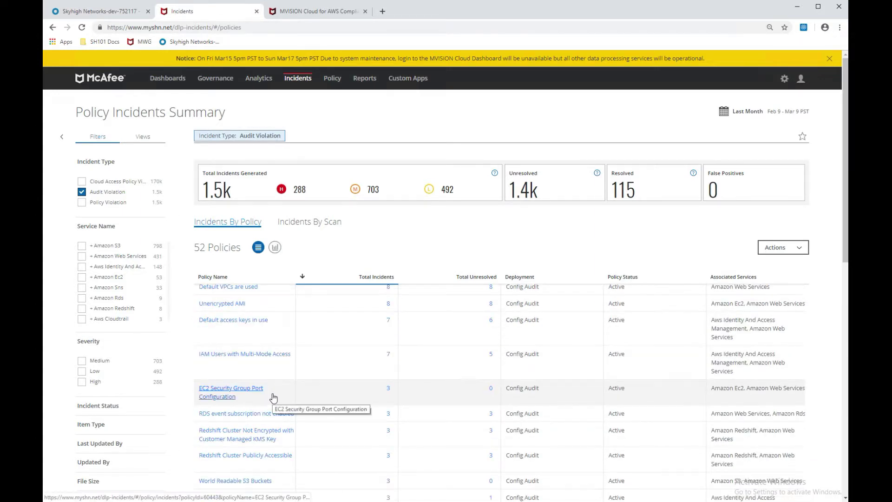
scroll(273, 399, down, 1)
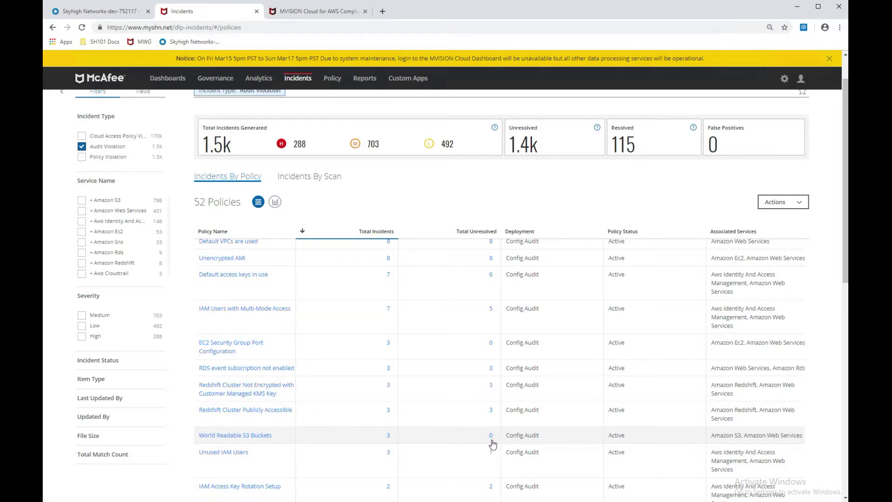
scroll(308, 451, down, 5)
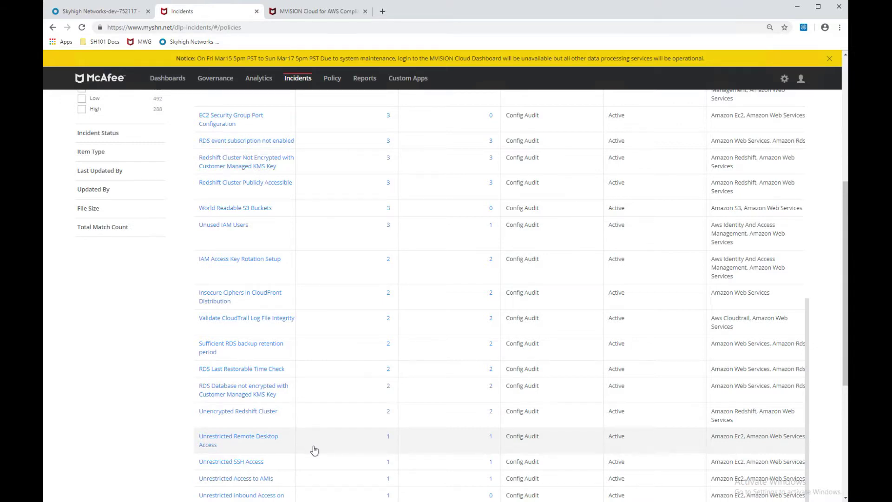
scroll(279, 439, down, 1)
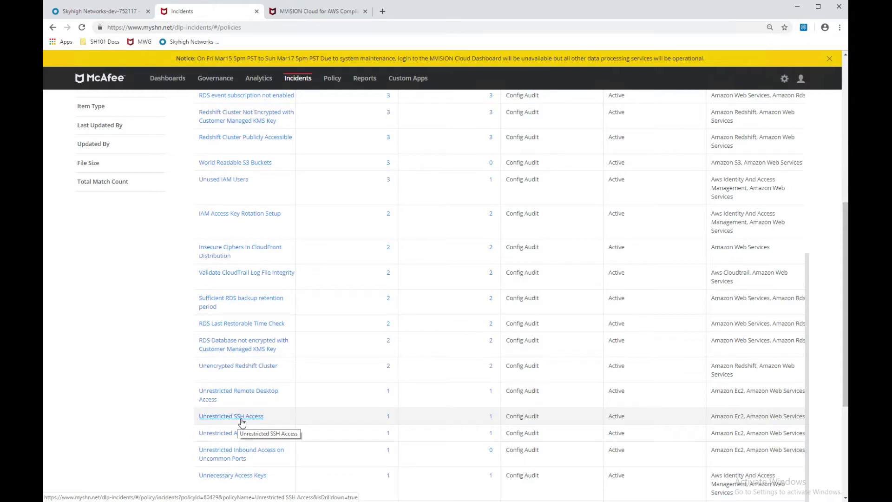
Step: Open the Unrestricted SSH Access incidents and view the High-severity Amazon EC2 incident's remediation steps
click(244, 420)
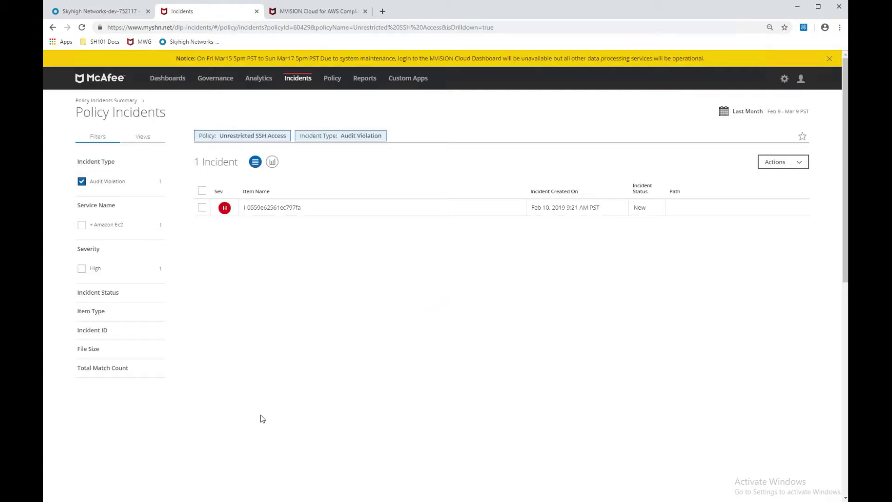
click(274, 212)
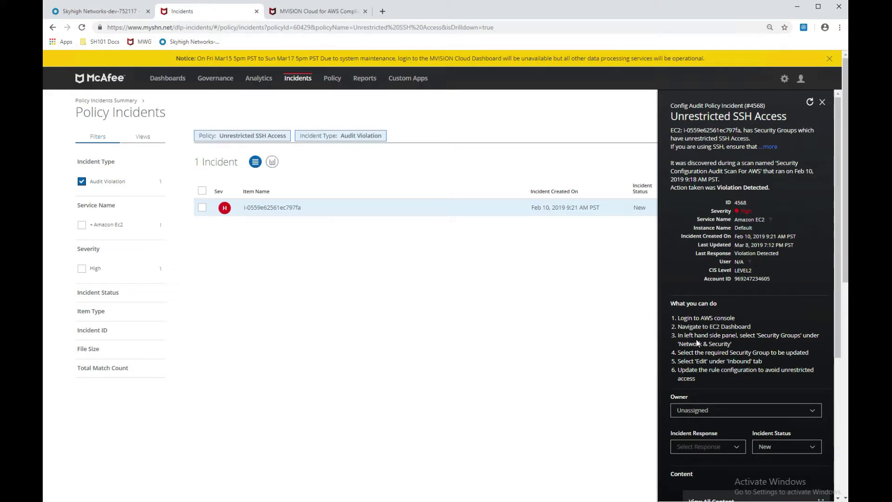
drag(669, 303, 699, 383)
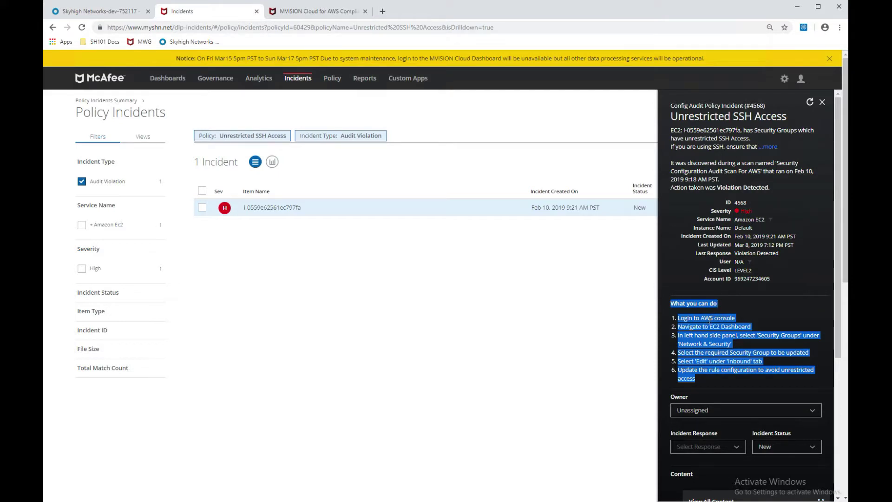
scroll(710, 335, down, 2)
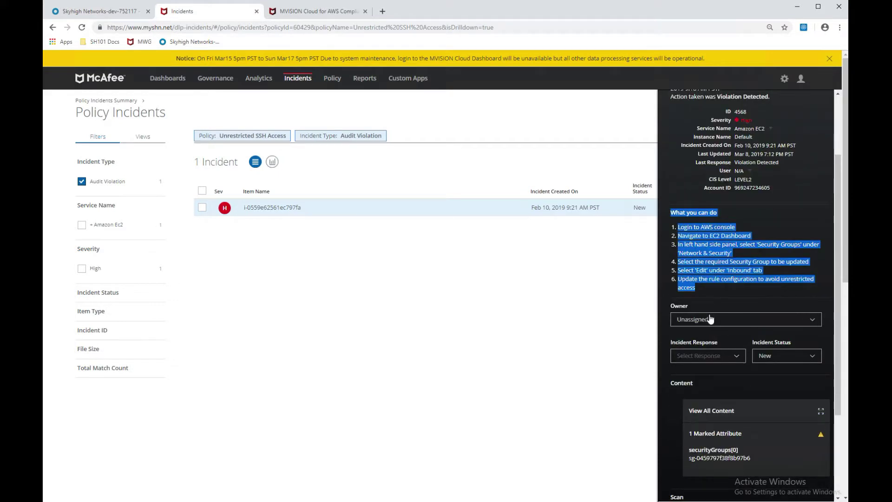
Step: Review the incident's possible owners without assigning anyone, then close the incident details
click(727, 325)
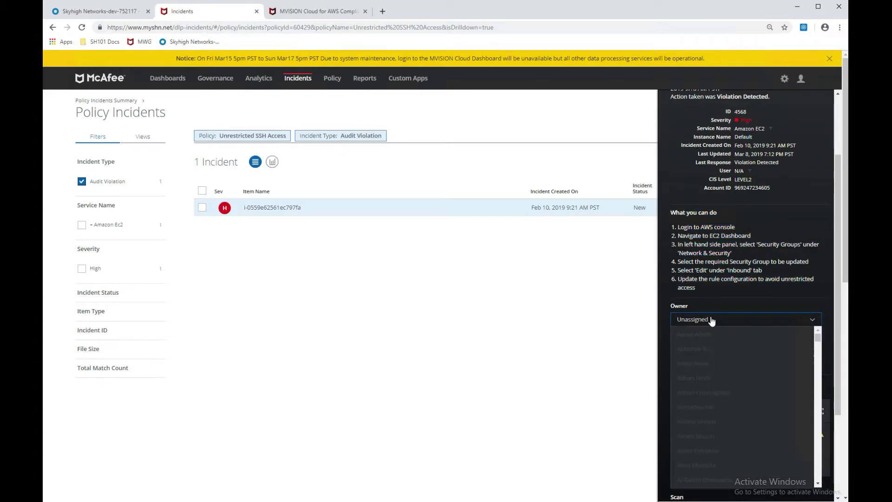
click(712, 320)
scroll(672, 386, down, 2)
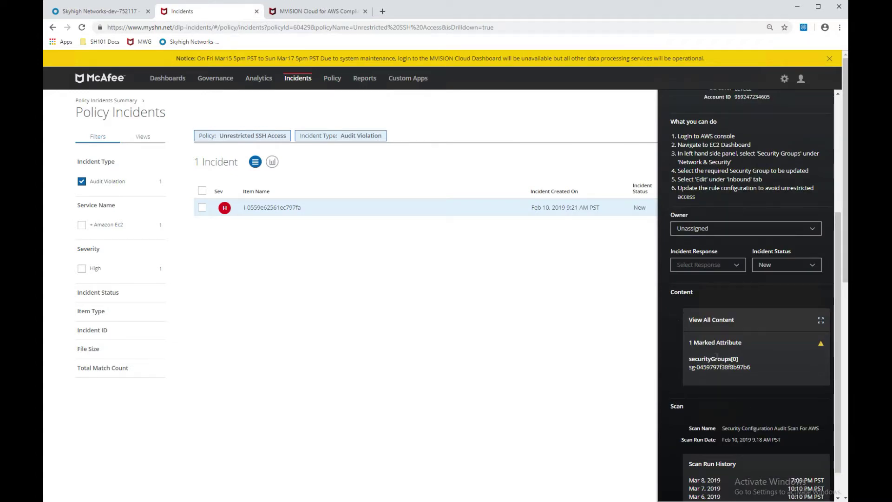
scroll(697, 373, down, 1)
scroll(665, 463, down, 2)
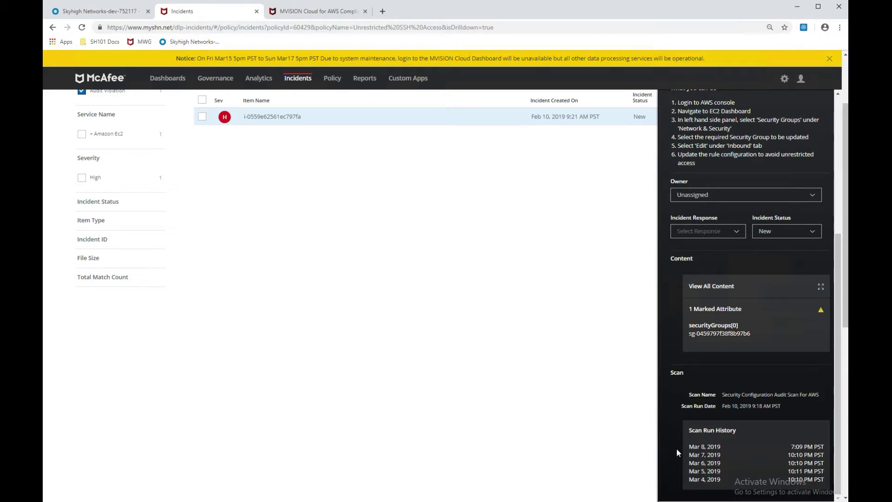
scroll(799, 302, up, 7)
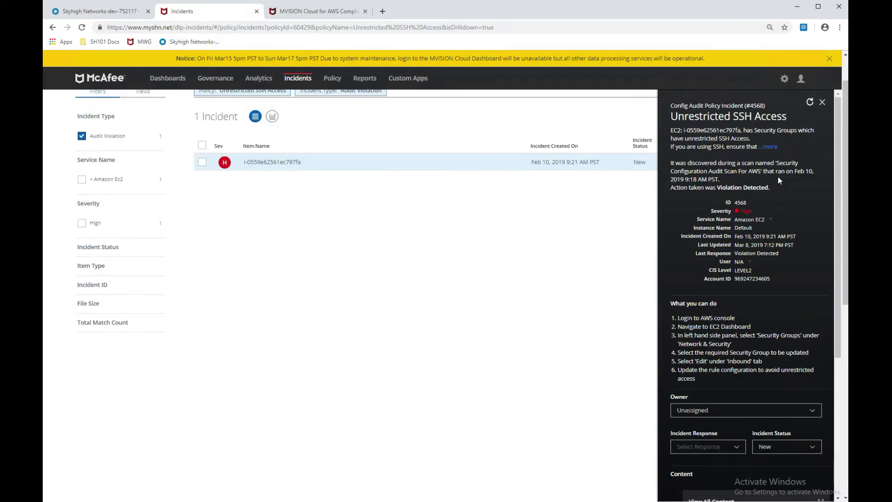
click(823, 103)
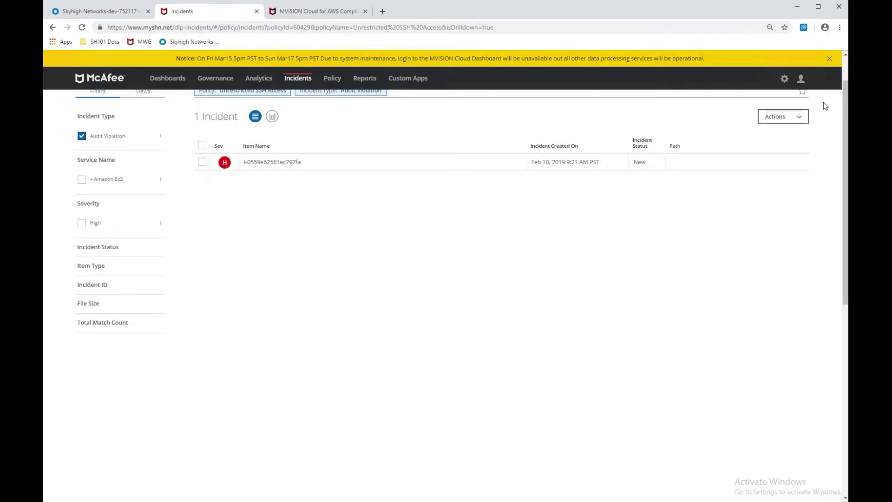
scroll(823, 154, up, 1)
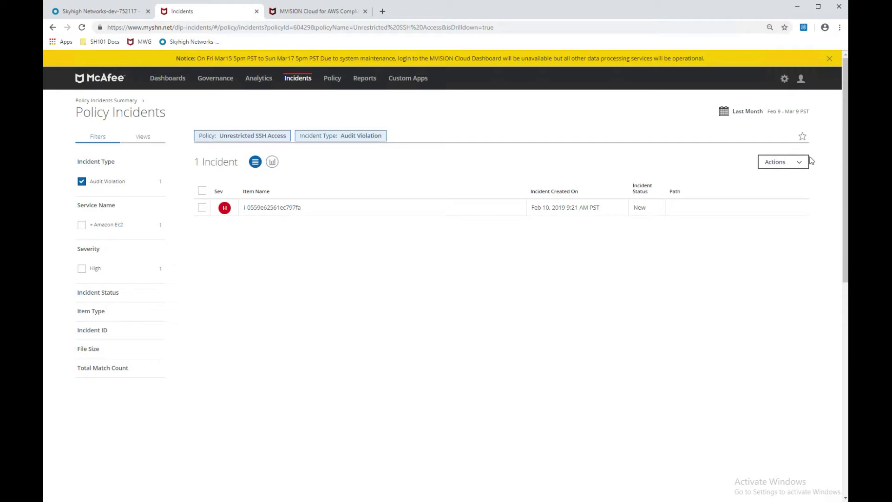
Step: Remove the Audit Violation and Unrestricted SSH Access filters, then inspect the first Identify unmanaged devices incident
click(342, 139)
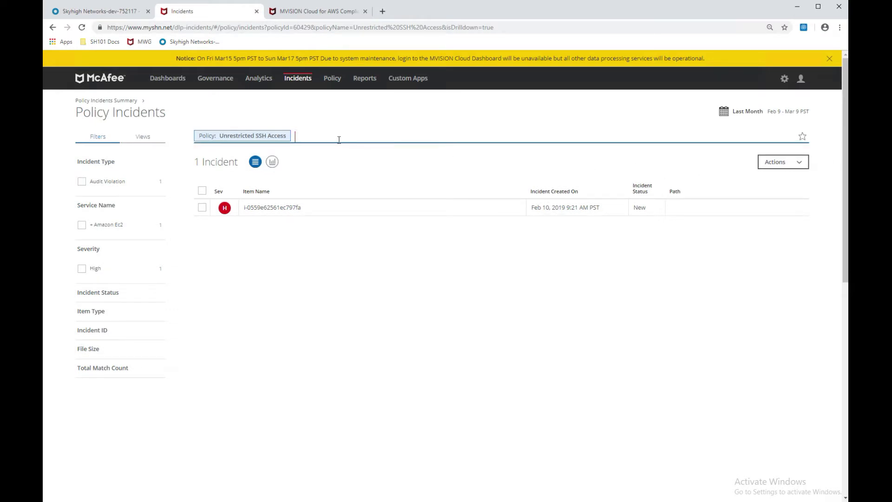
click(240, 136)
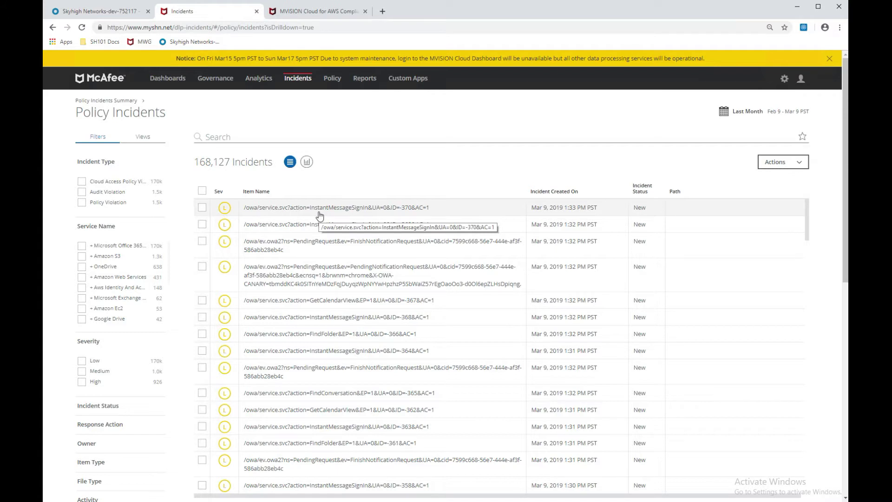
click(360, 208)
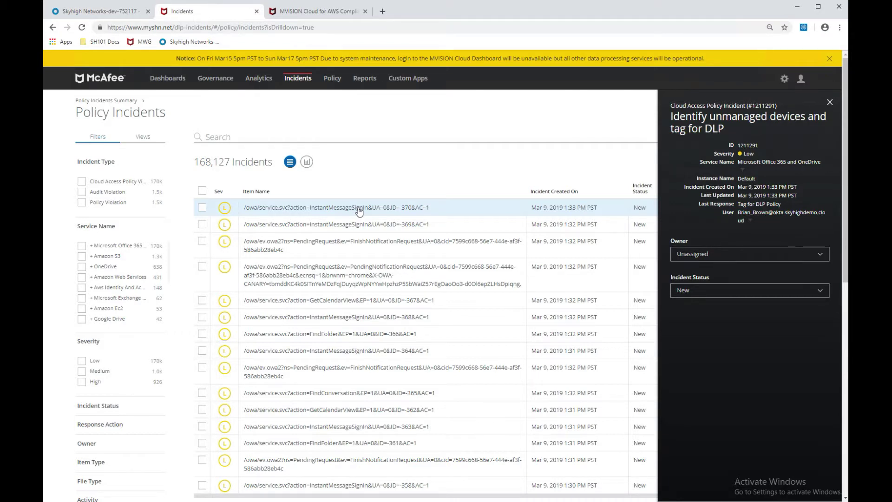
click(830, 102)
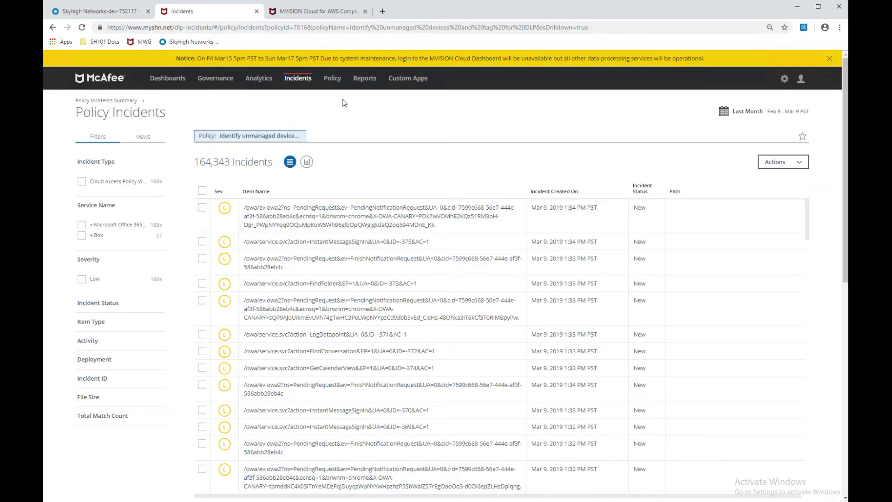
mouse_move(334, 83)
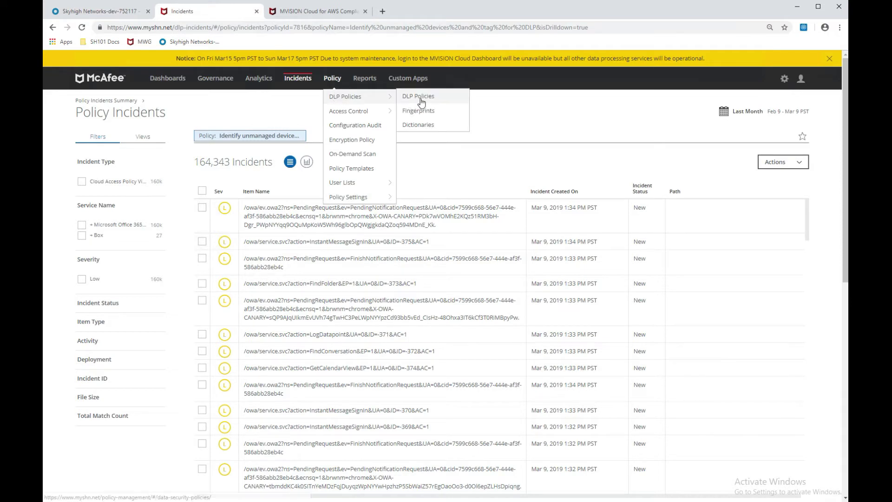
Step: Open Policy > DLP Policies and filter by Active status, listing 24 policies
click(420, 98)
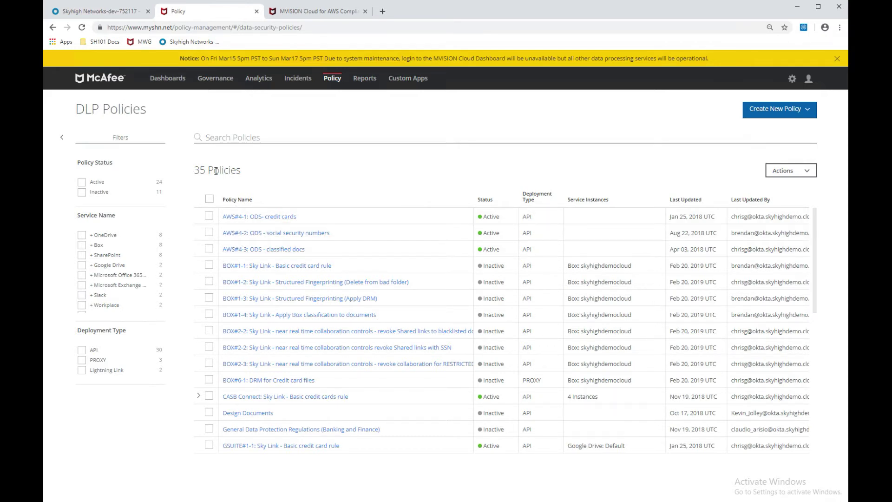
click(82, 181)
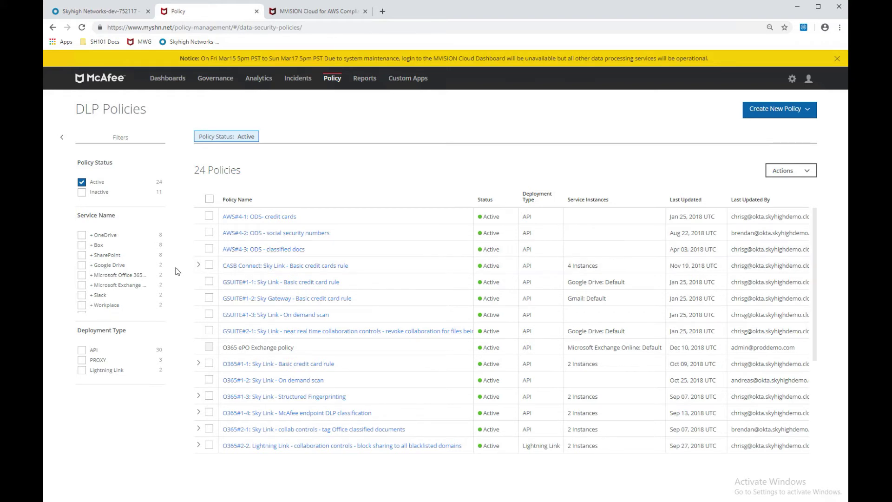
scroll(156, 272, down, 2)
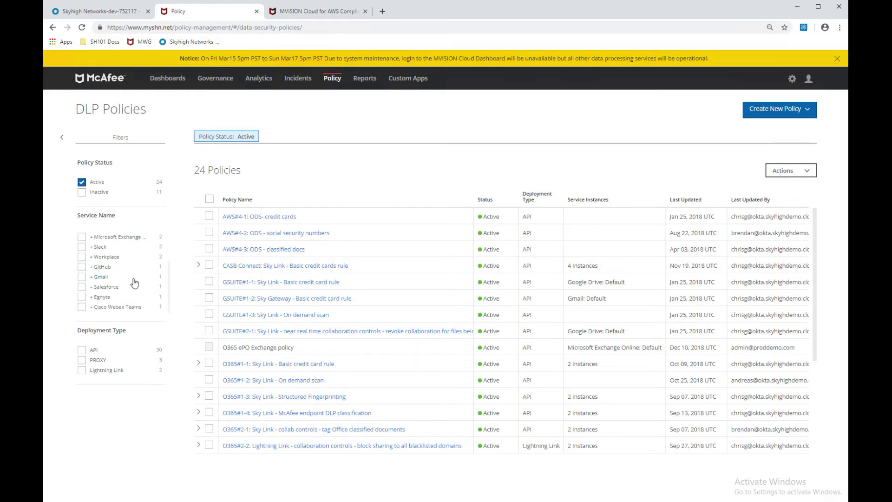
scroll(131, 278, up, 2)
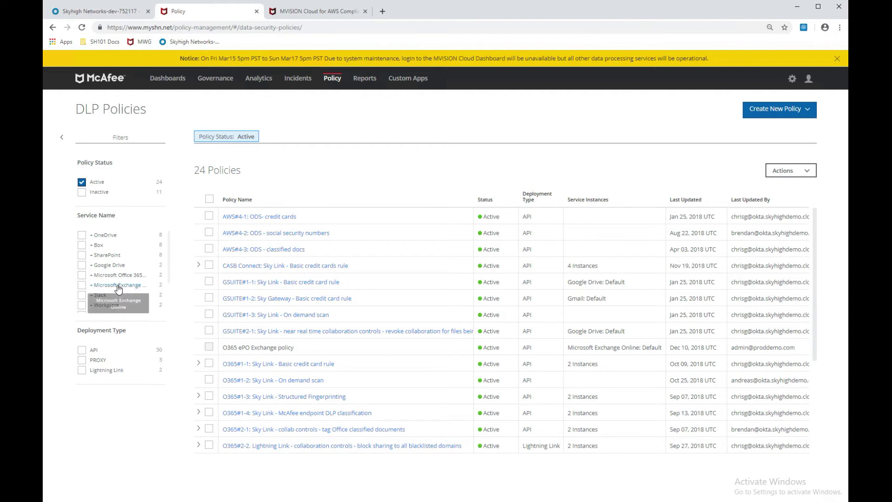
scroll(122, 293, down, 2)
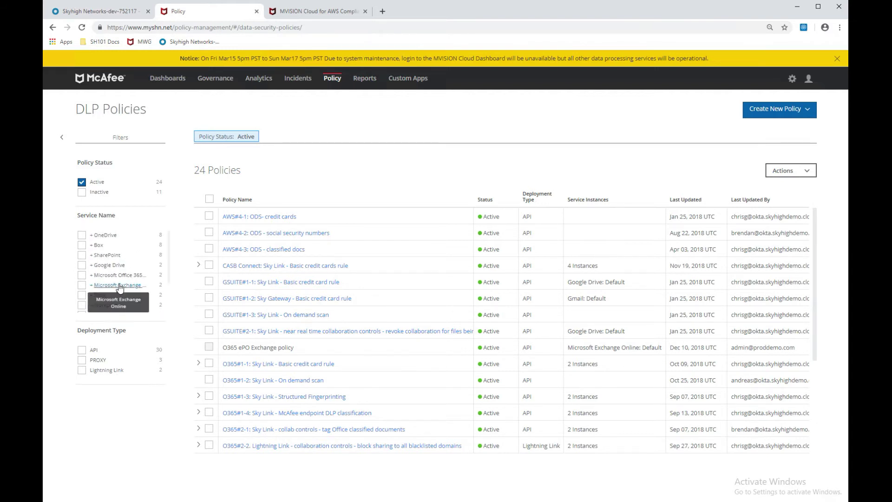
scroll(120, 291, up, 2)
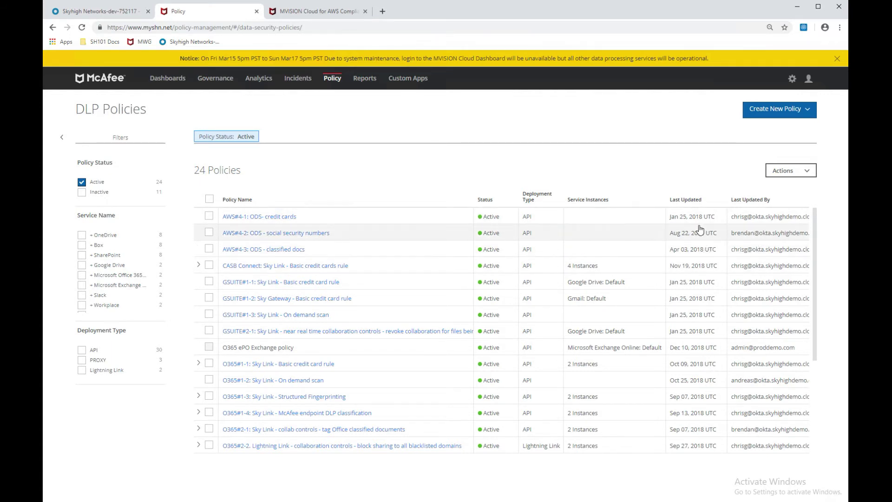
Step: Reopen Policy Incidents, clear the unmanaged devices policy filter, and show only the 1,287 Amazon S3 incidents
mouse_move(304, 85)
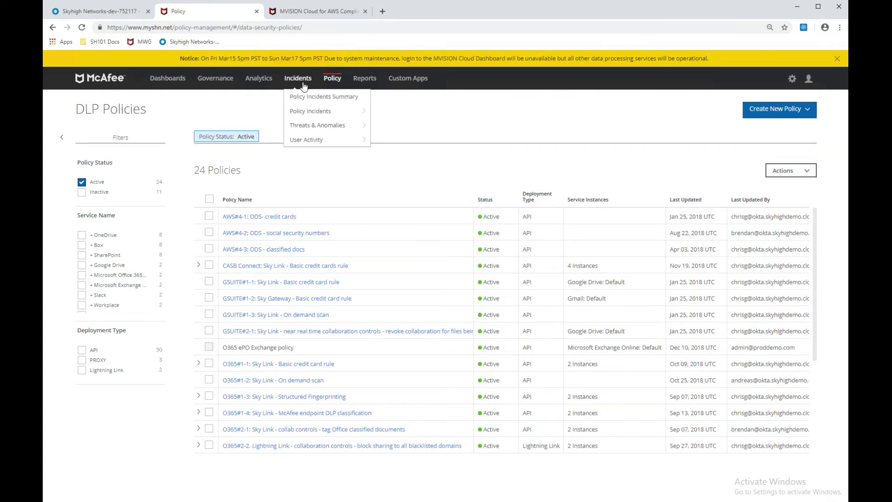
mouse_move(299, 113)
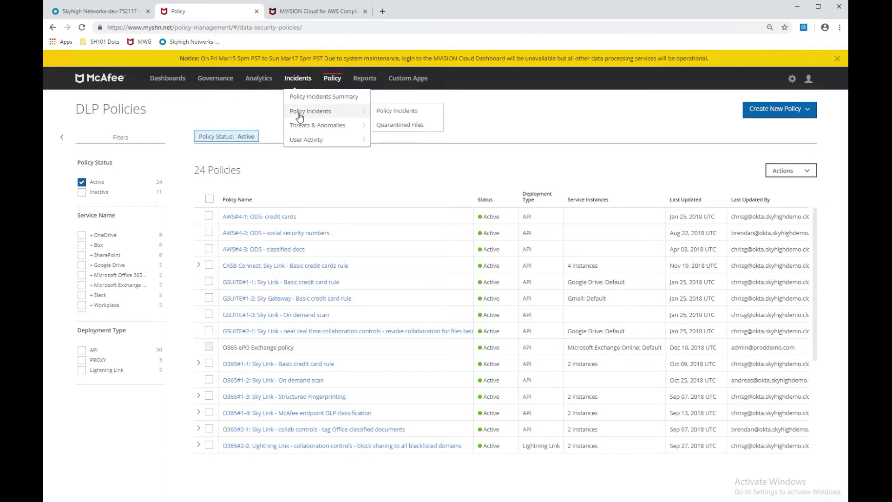
click(418, 113)
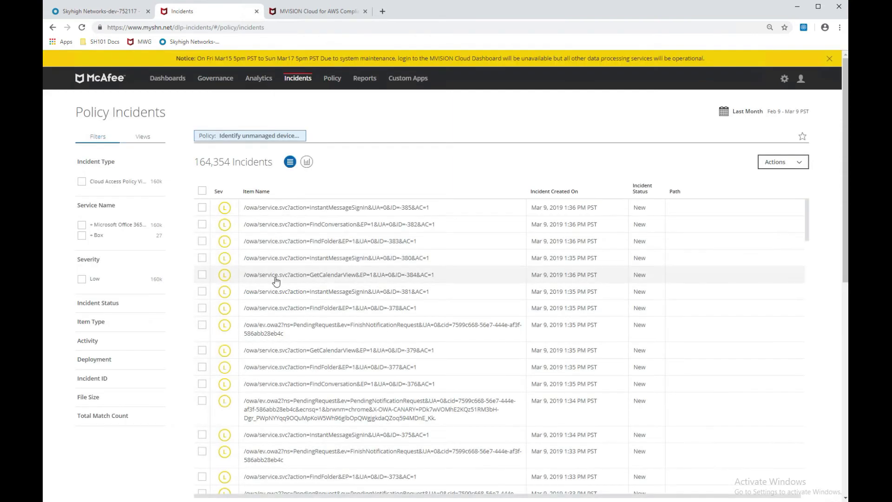
click(251, 137)
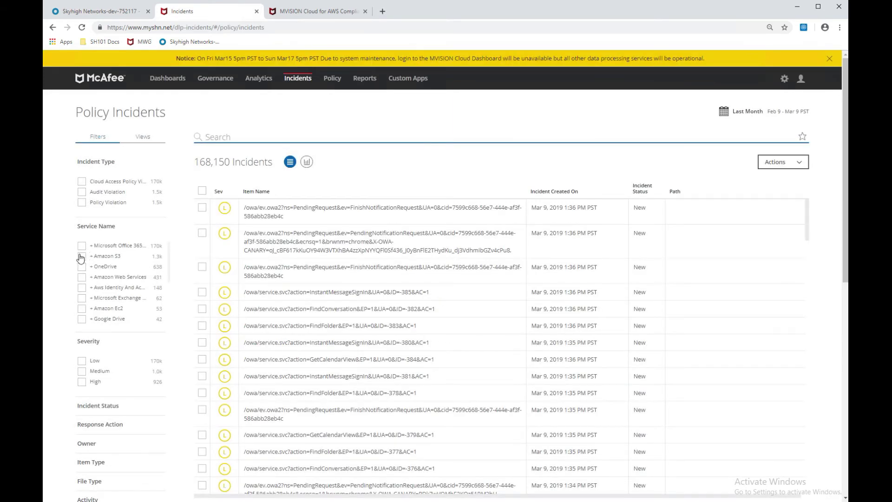
click(81, 256)
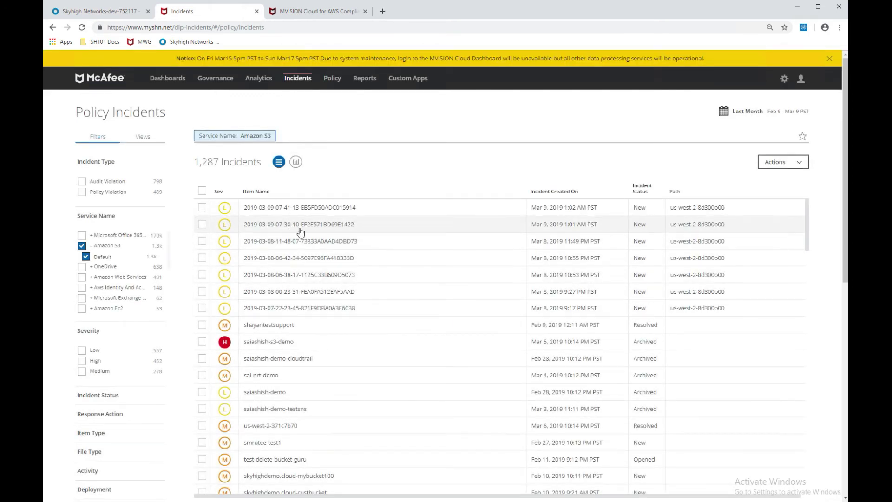
Step: Narrow Amazon S3 incidents to the 489 Policy Violations and open CustomersForProcessing_15_records.xls
click(81, 192)
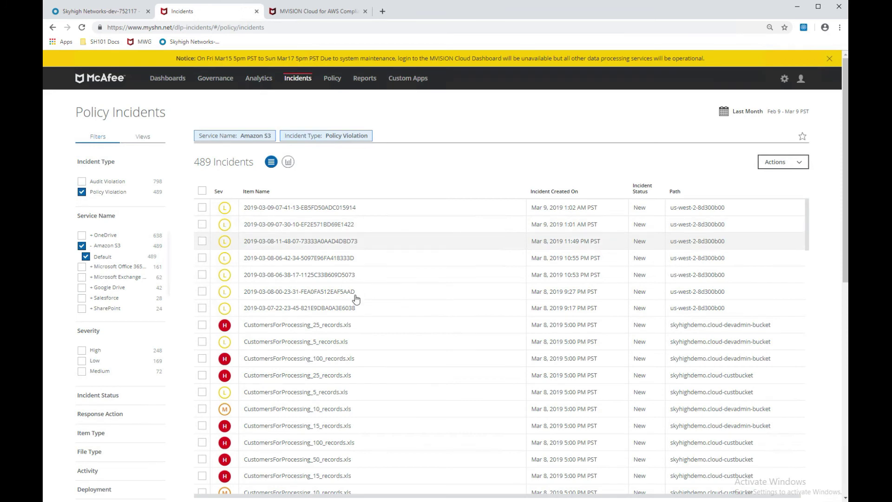
scroll(356, 299, down, 2)
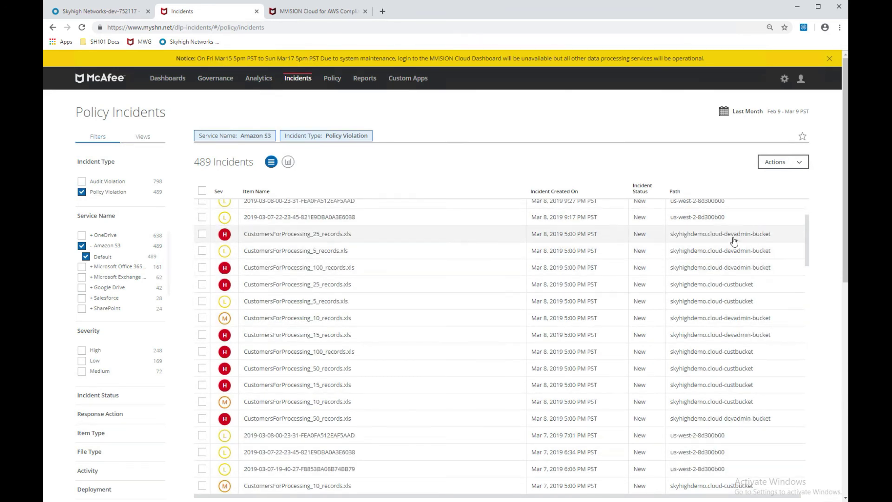
click(290, 340)
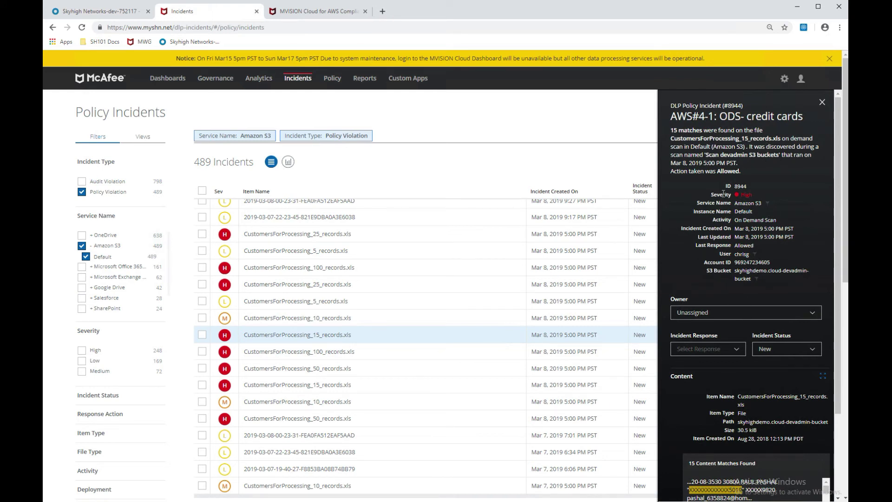
Step: Review incident #8944's details, checking the Owner choices without changing the owner
scroll(727, 246, down, 2)
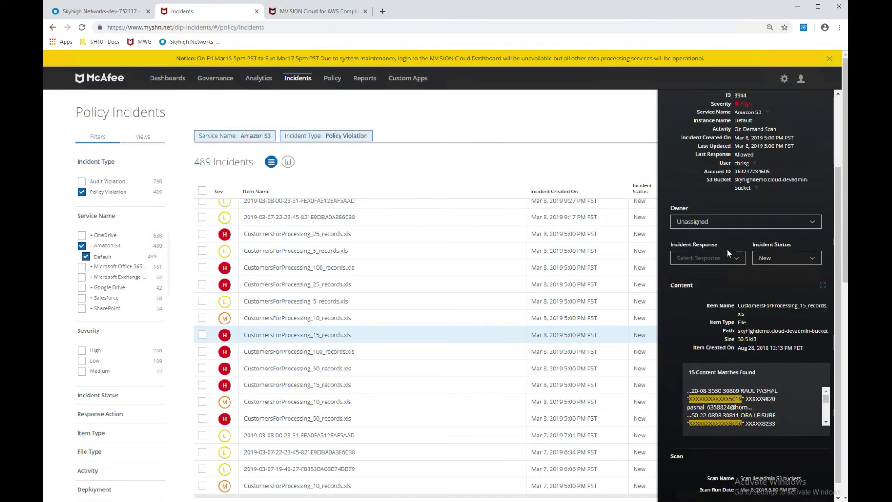
click(692, 222)
click(692, 222)
scroll(665, 364, down, 2)
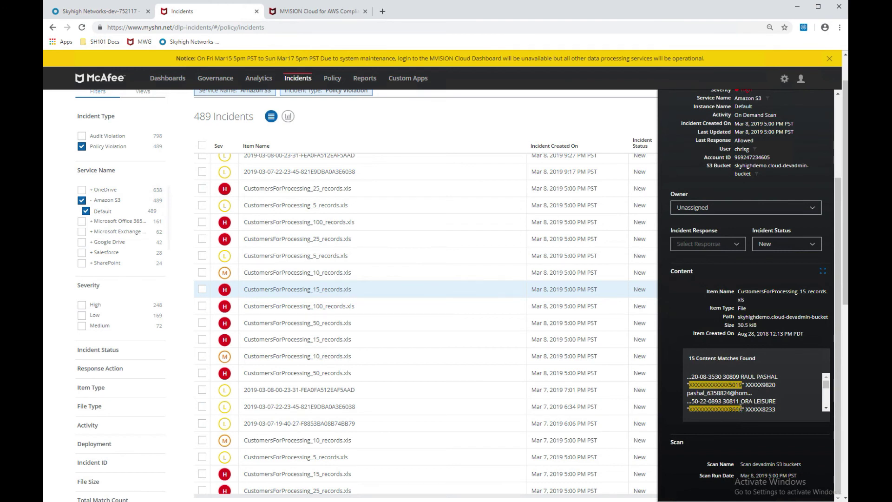
scroll(727, 381, up, 5)
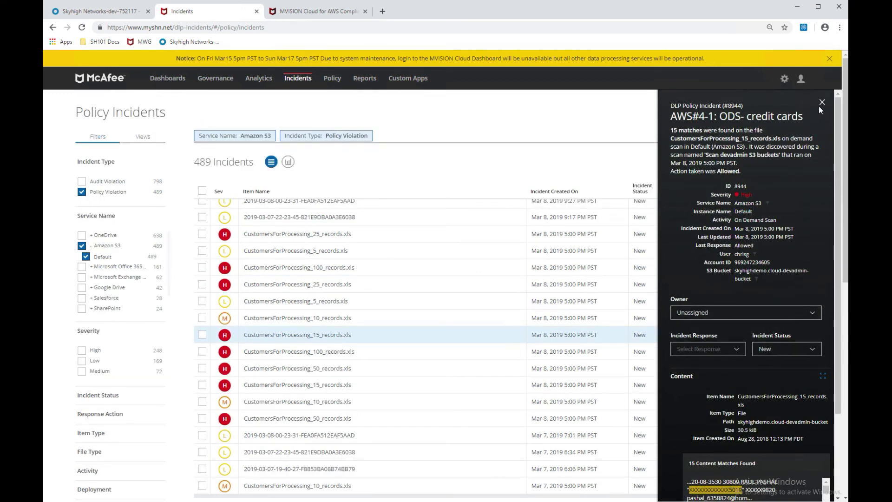
Step: Close incident #8944's details and switch to My Dashboard
click(822, 103)
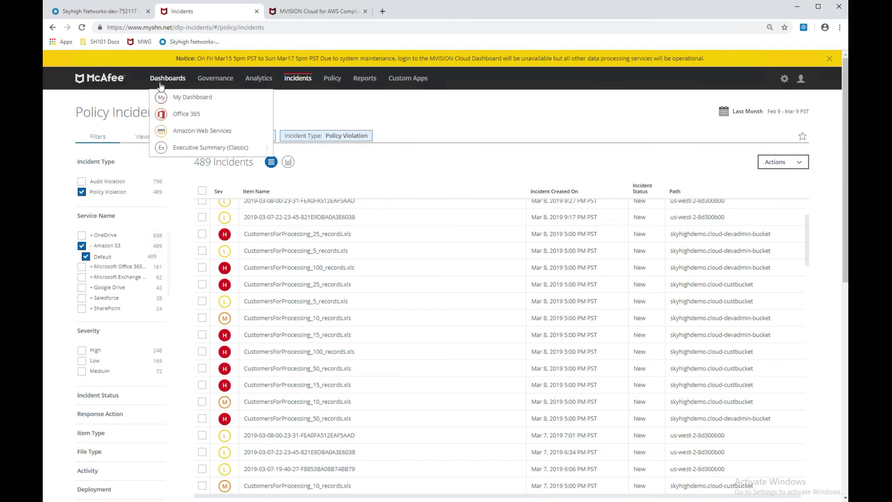
click(163, 97)
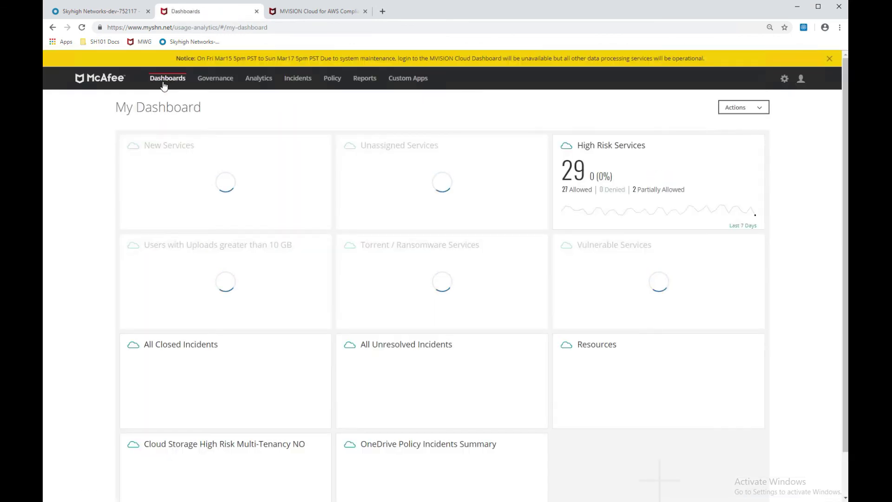
mouse_move(163, 83)
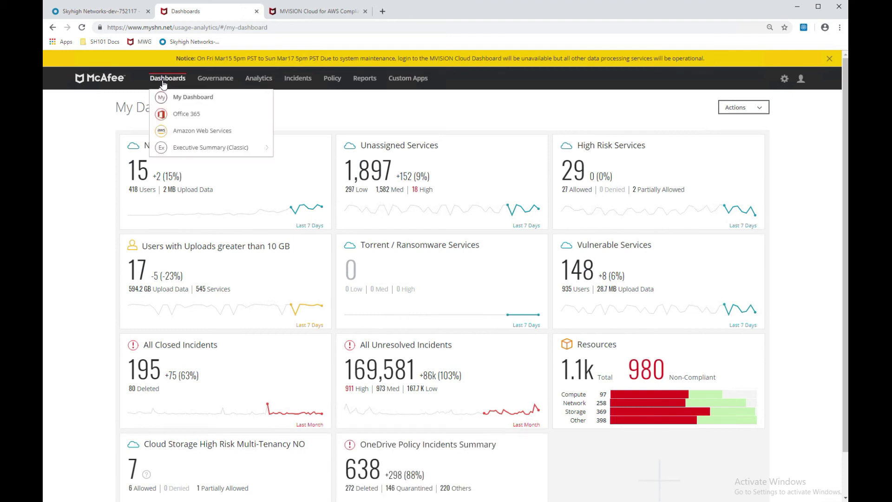